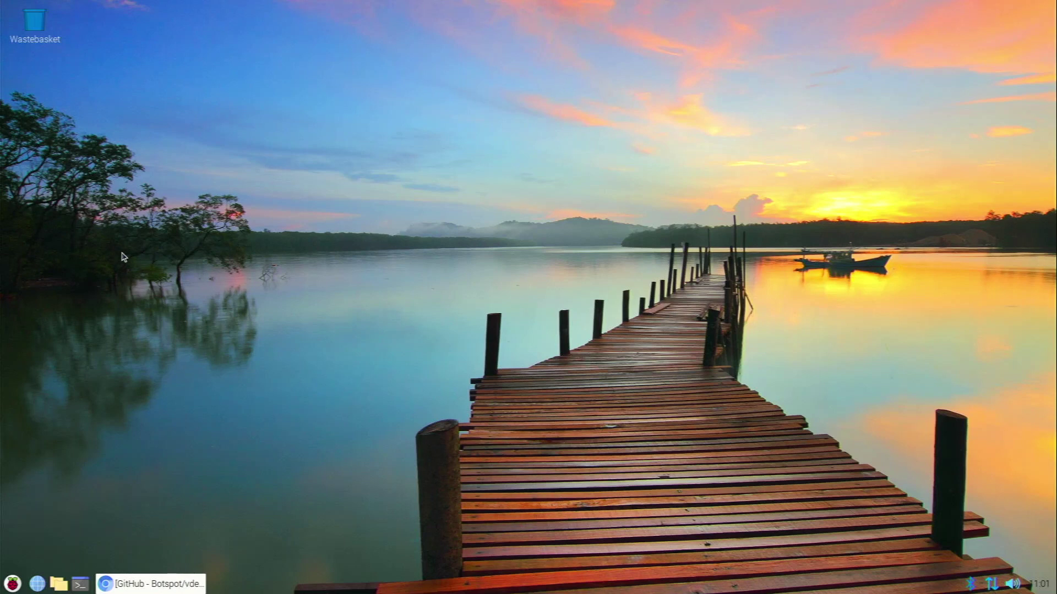
# Restore the Chromium window showing the Botspot/vdesktop GitHub repository page.
pyautogui.click(196, 583)
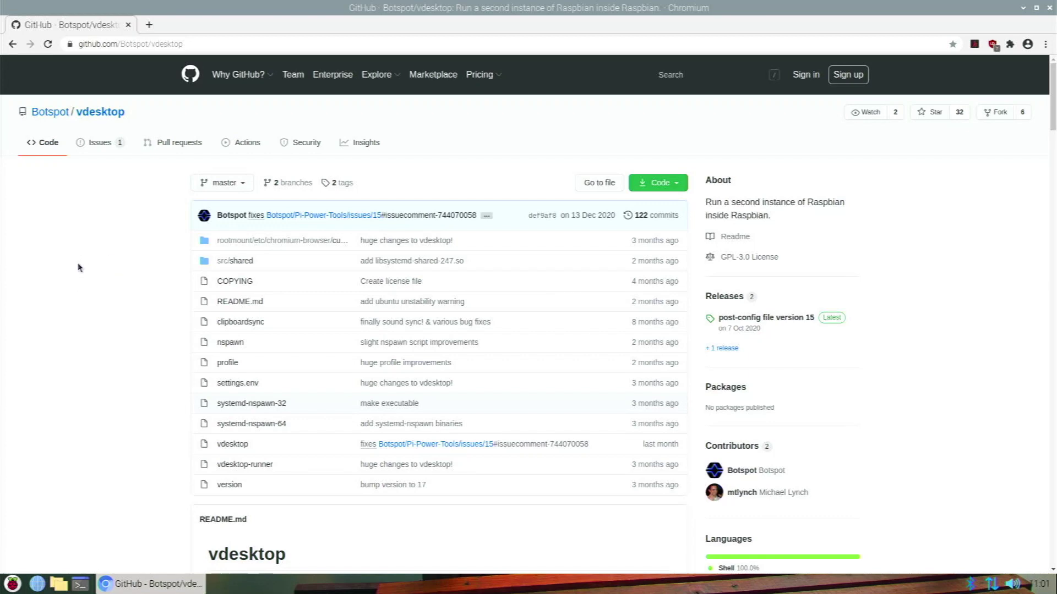
# Scroll the README down to 'To download' and select the git clone command.
pyautogui.scroll(-5, 79, 268)
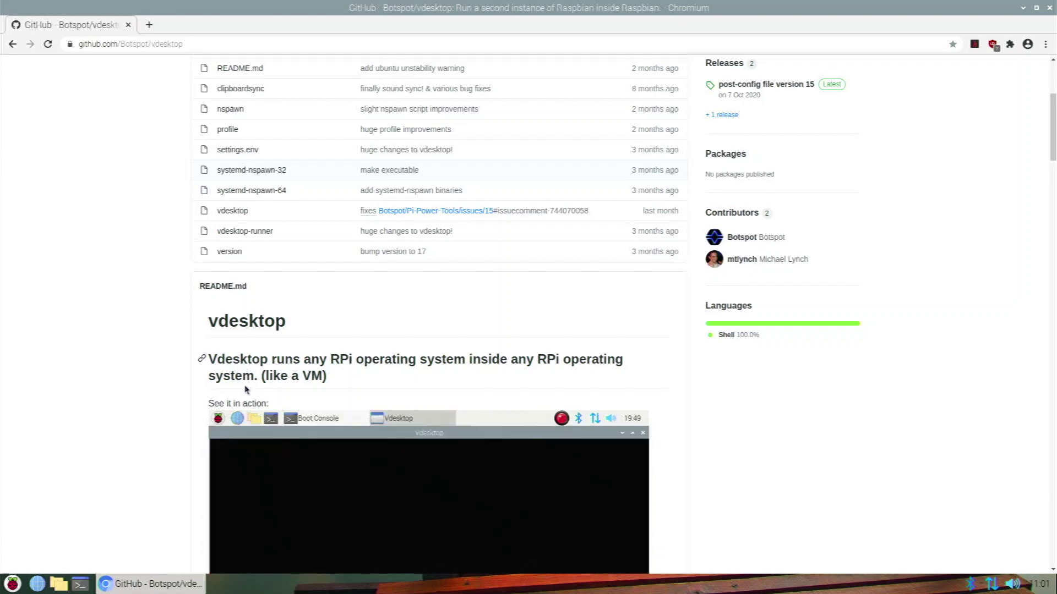
pyautogui.scroll(-4, 237, 375)
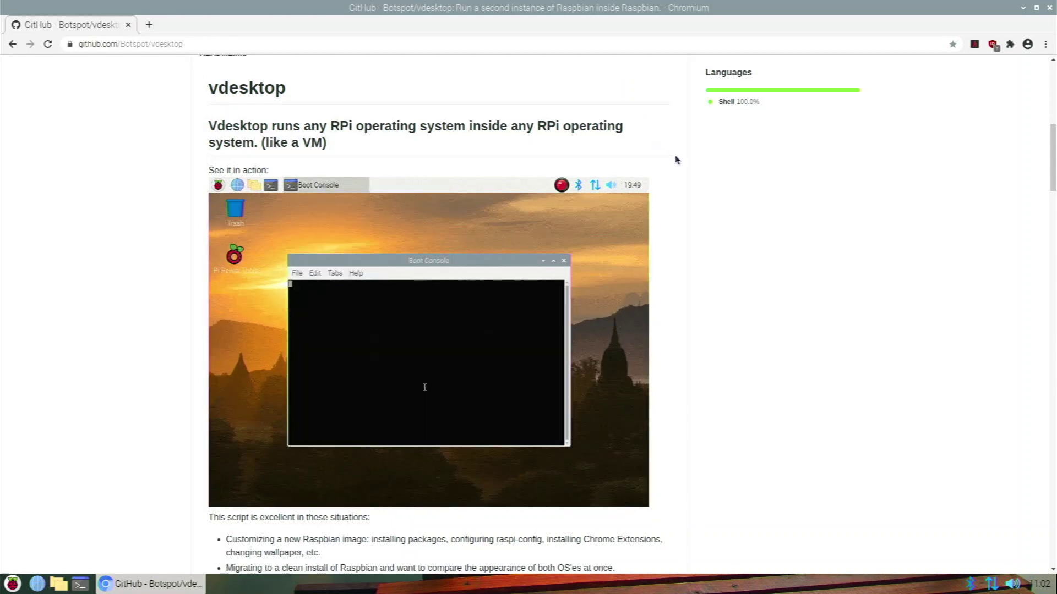
pyautogui.scroll(-5, 633, 157)
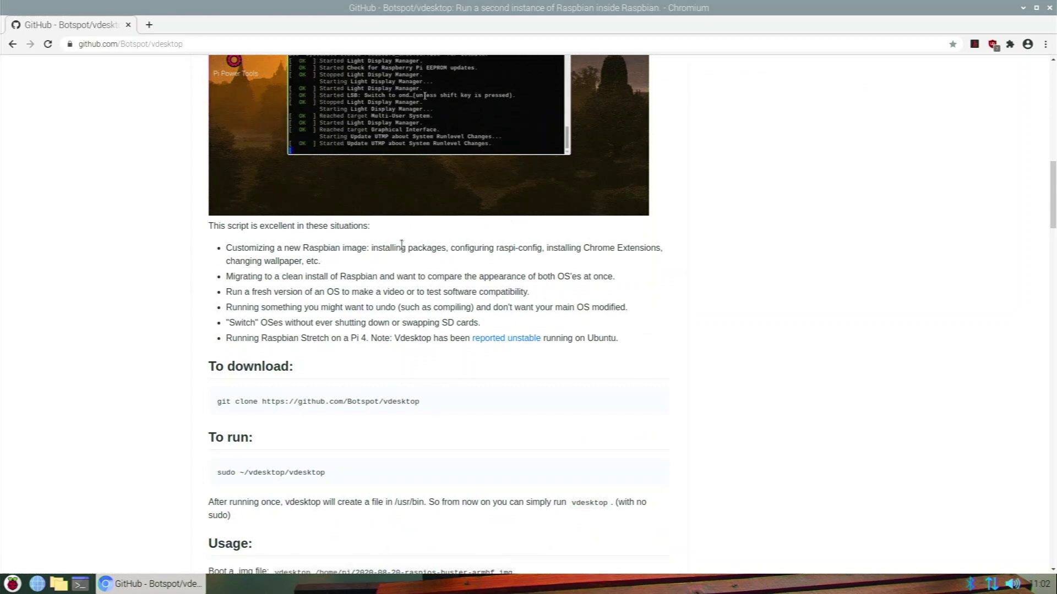
pyautogui.scroll(-3, 385, 247)
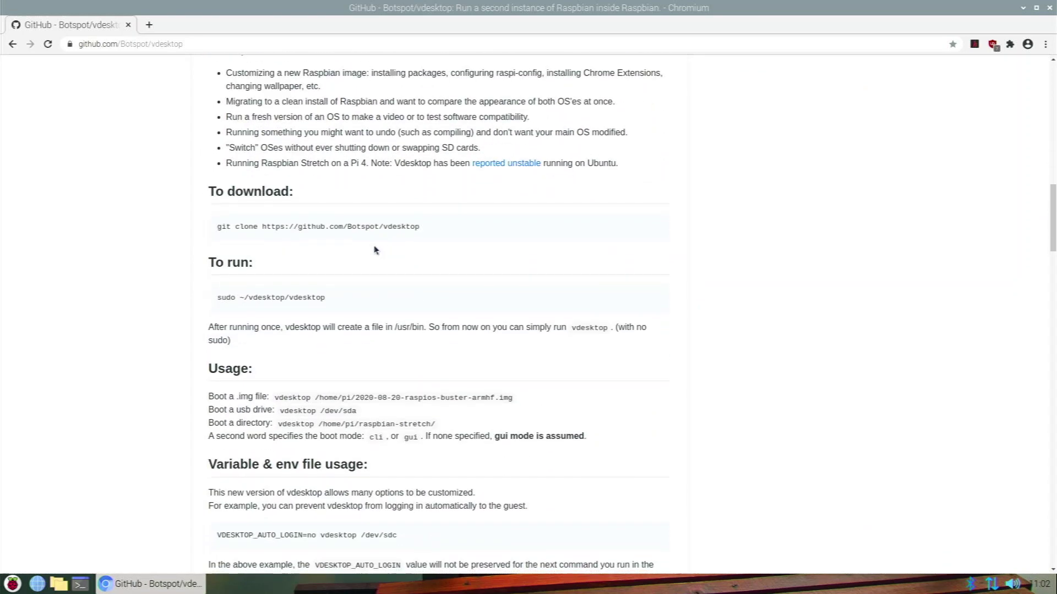
pyautogui.scroll(-2, 247, 219)
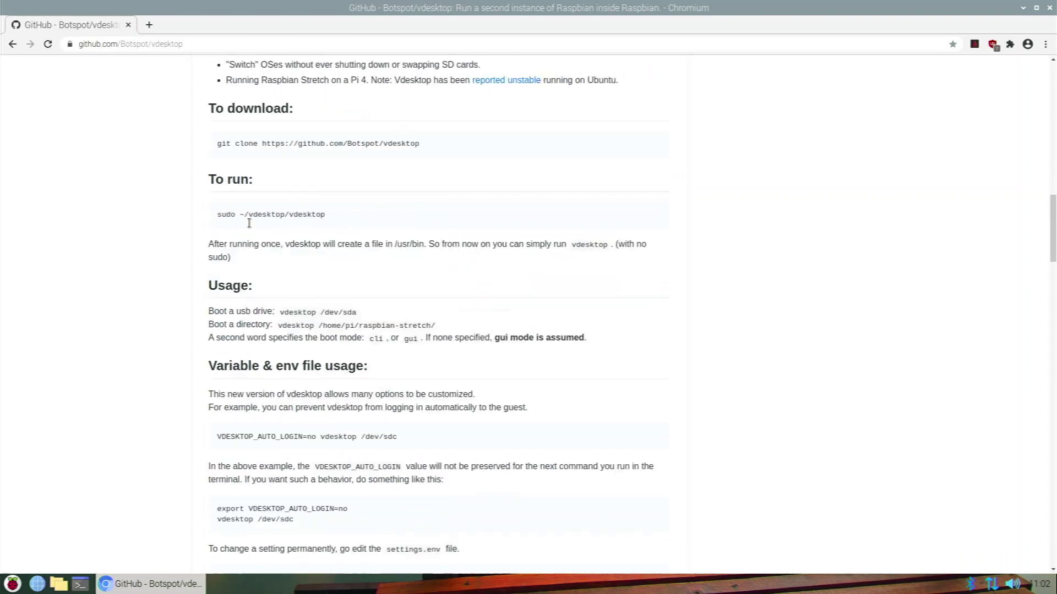
pyautogui.scroll(1, 245, 222)
pyautogui.moveTo(216, 169); pyautogui.dragTo(450, 175)
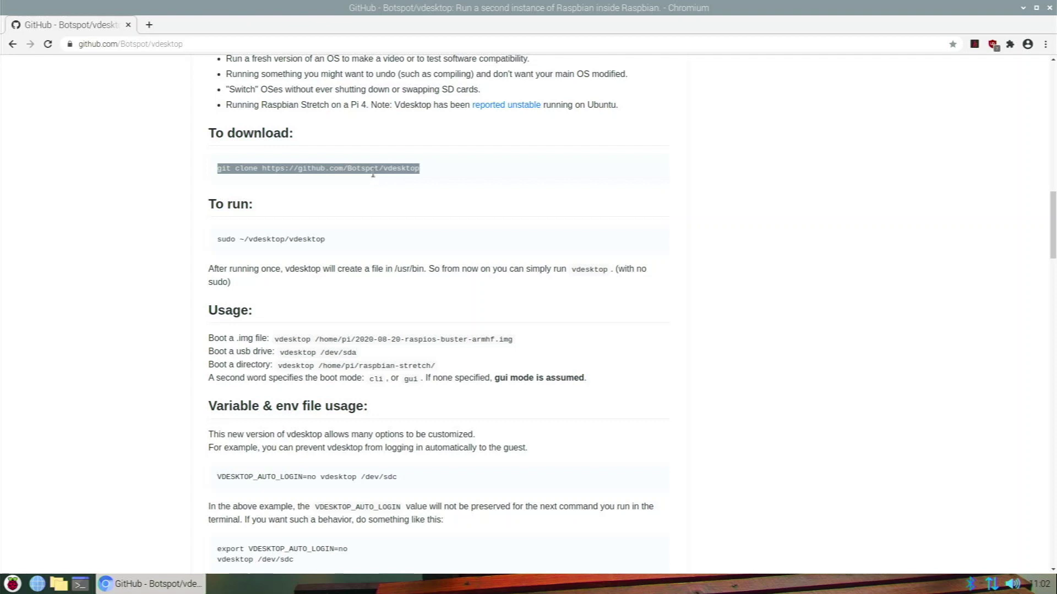
pyautogui.rightClick(372, 173)
pyautogui.click(384, 182)
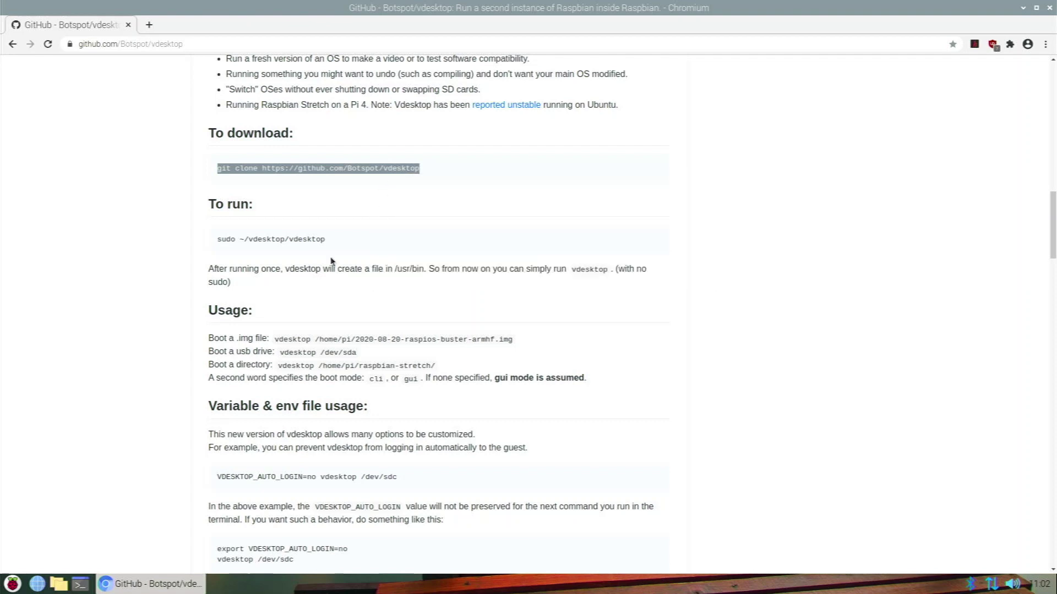
pyautogui.click(85, 581)
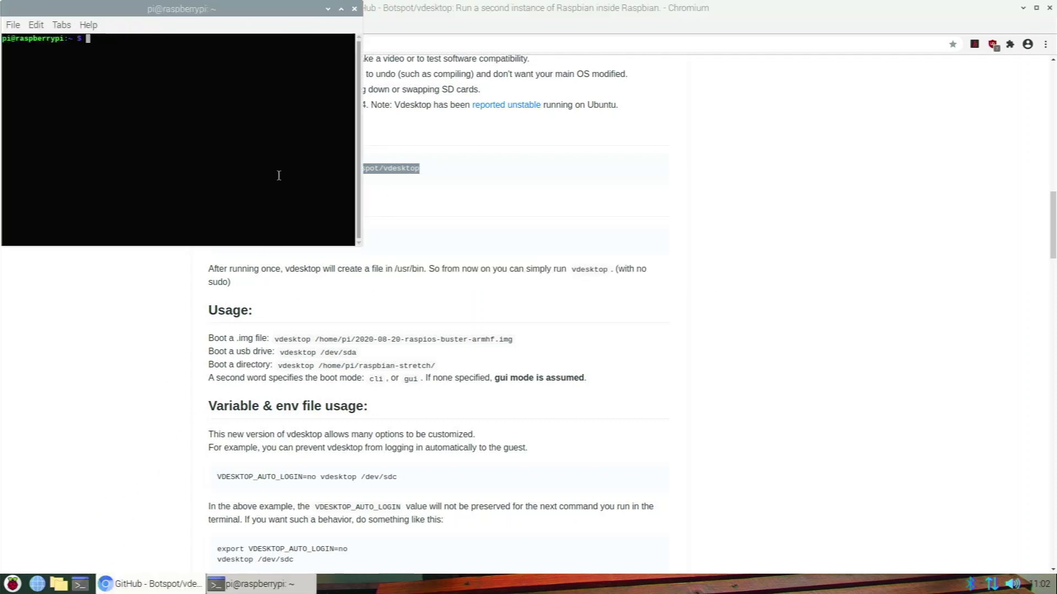
pyautogui.moveTo(215, 8); pyautogui.dragTo(780, 141)
pyautogui.rightClick(741, 214)
pyautogui.click(756, 270)
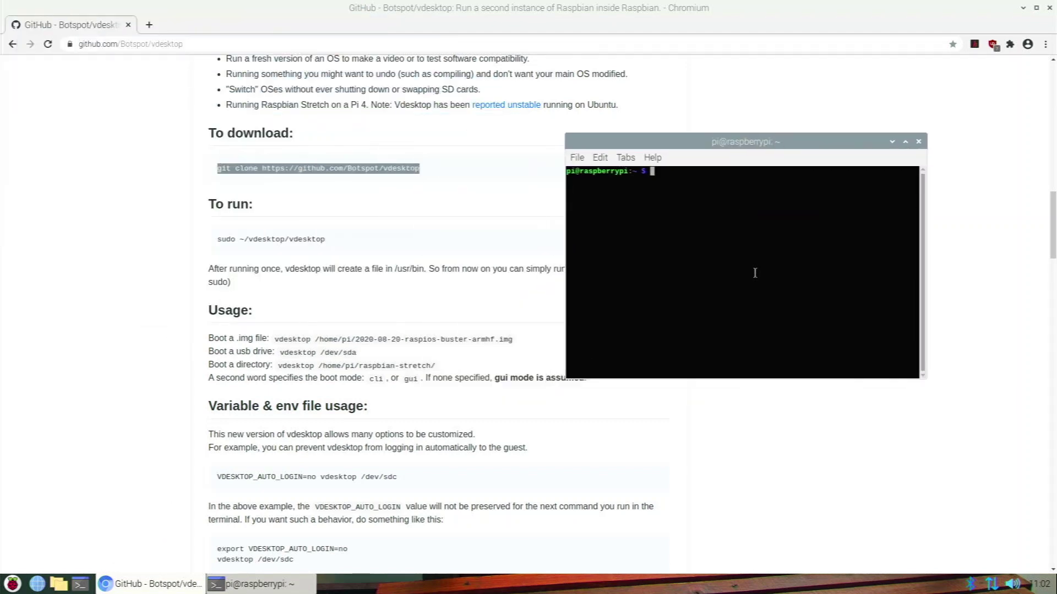
pyautogui.press('Return')
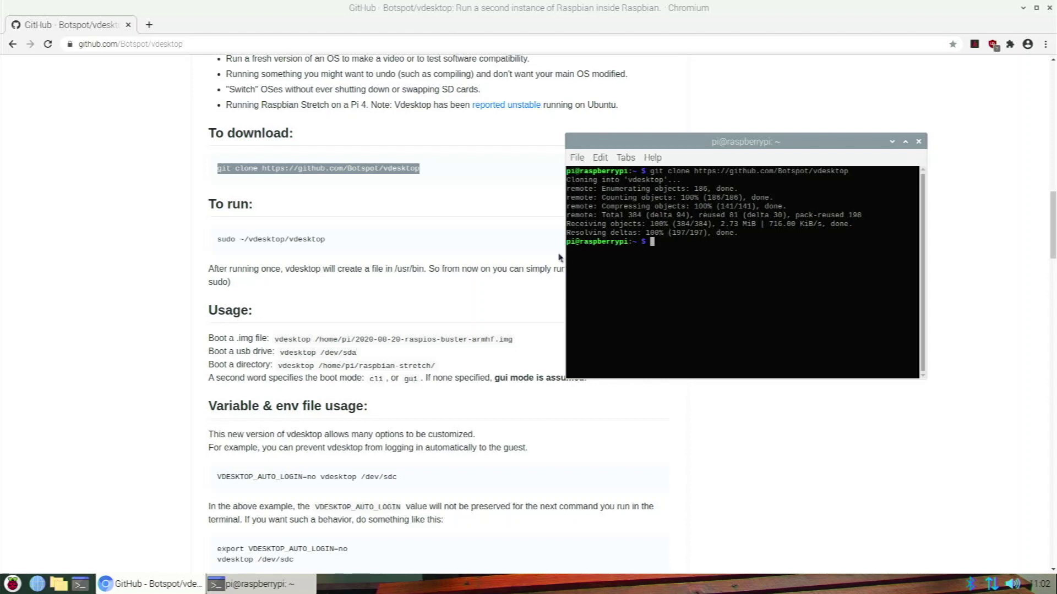
pyautogui.click(526, 258)
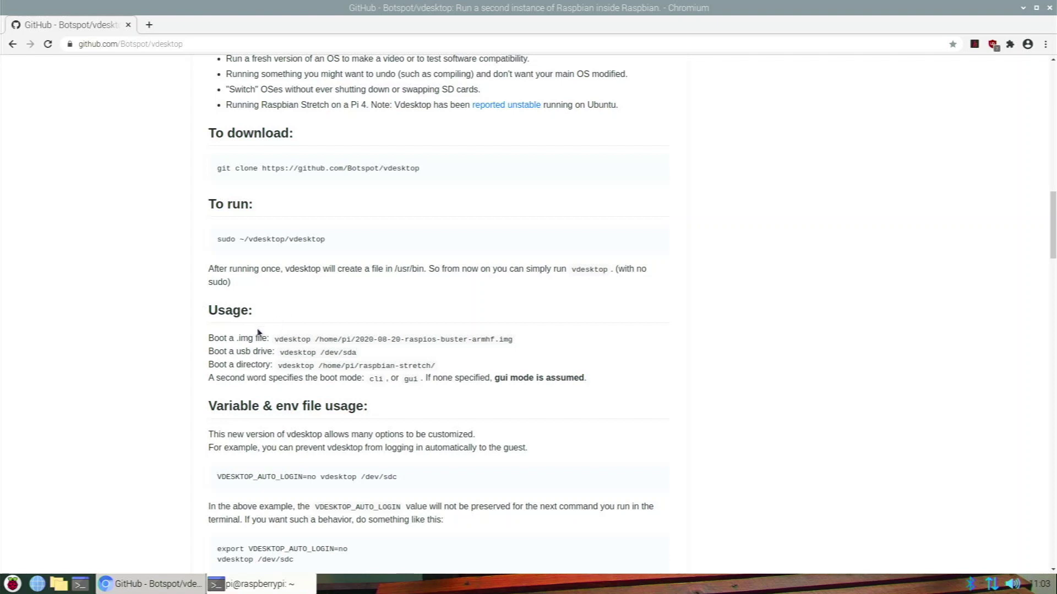
# Copy the sudo ~/vdesktop/vdesktop command, minimize Chromium, and open /home/pi in the file manager.
pyautogui.moveTo(258, 338); pyautogui.dragTo(355, 352)
pyautogui.click(382, 341)
pyautogui.scroll(-3, 506, 392)
pyautogui.scroll(1, 479, 332)
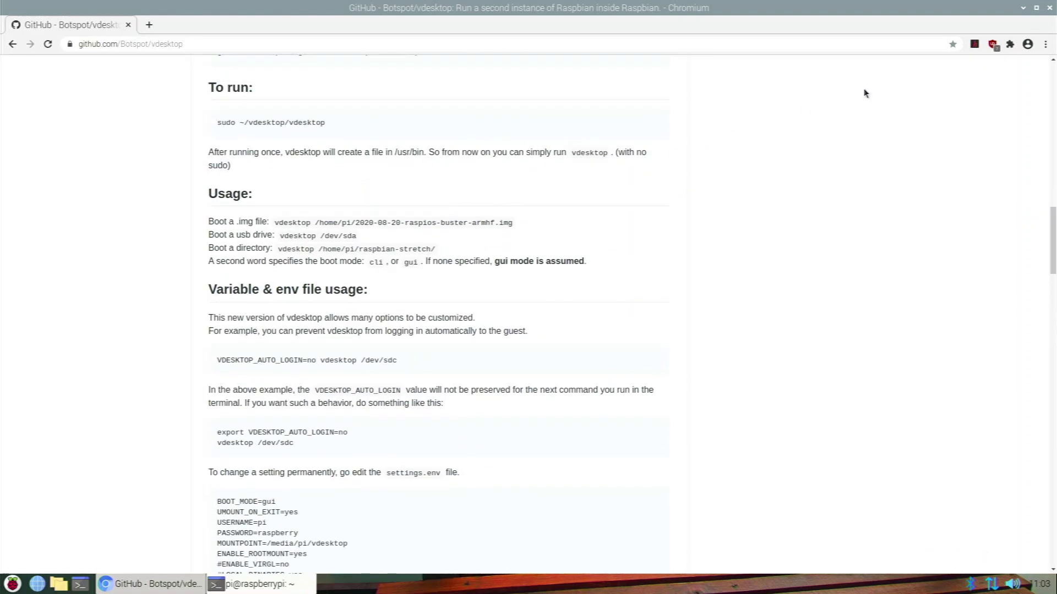
pyautogui.scroll(3, 603, 172)
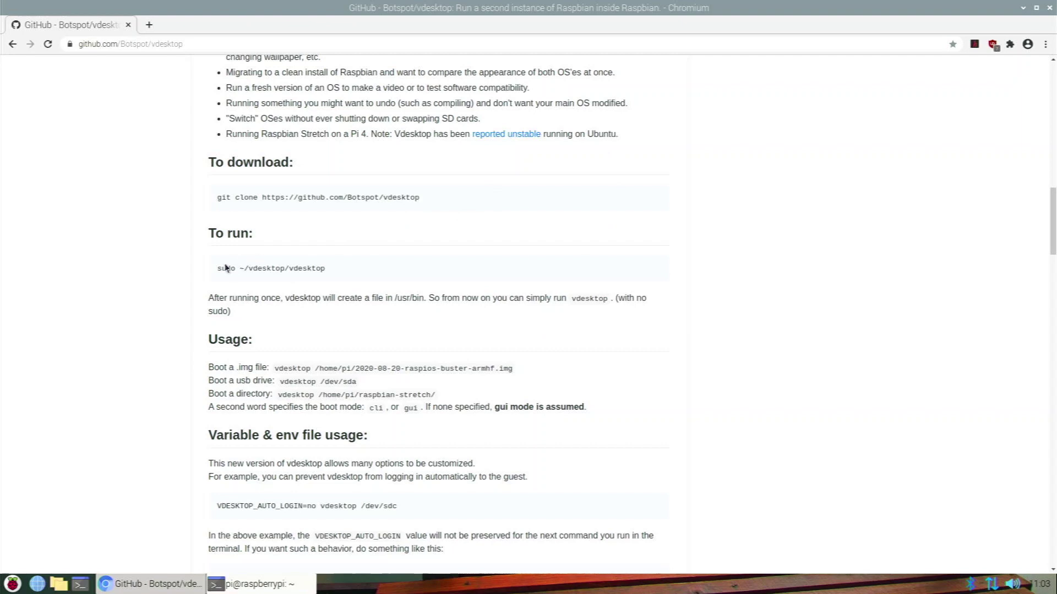
pyautogui.moveTo(219, 272); pyautogui.dragTo(339, 279)
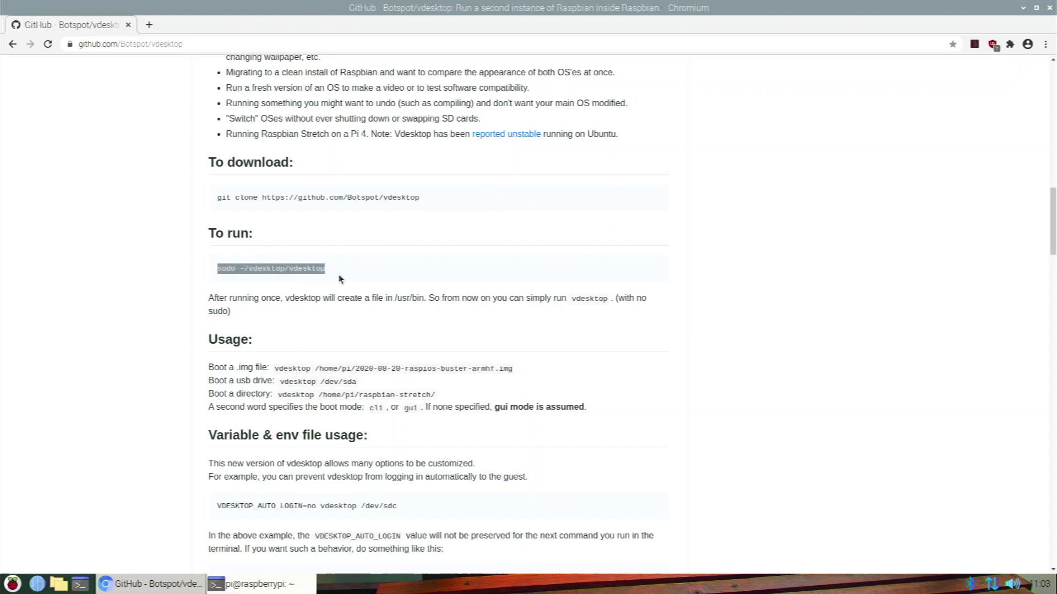
pyautogui.rightClick(311, 269)
pyautogui.click(353, 210)
pyautogui.click(1022, 8)
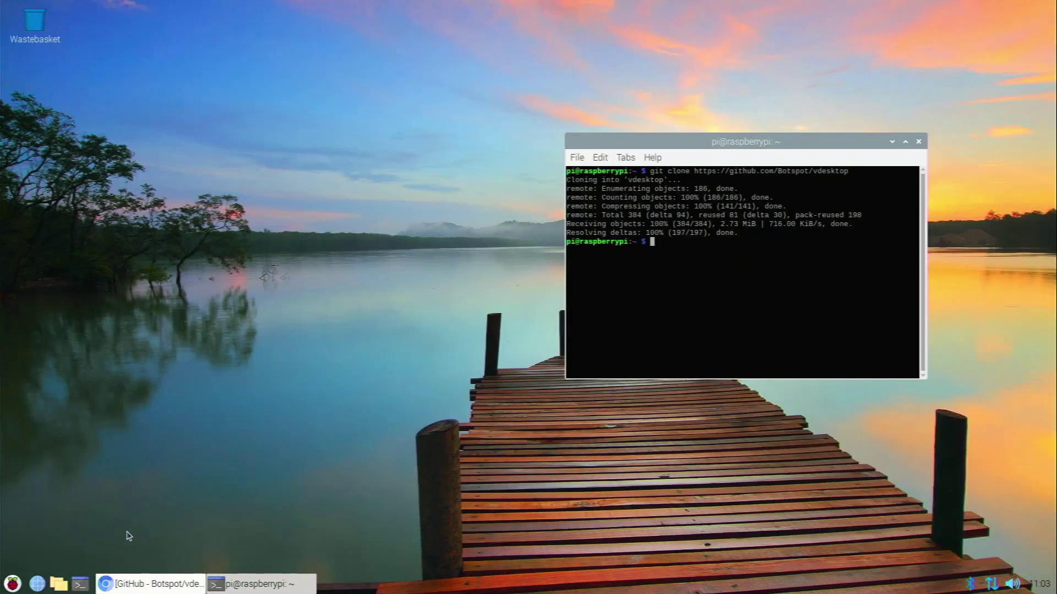
pyautogui.click(59, 583)
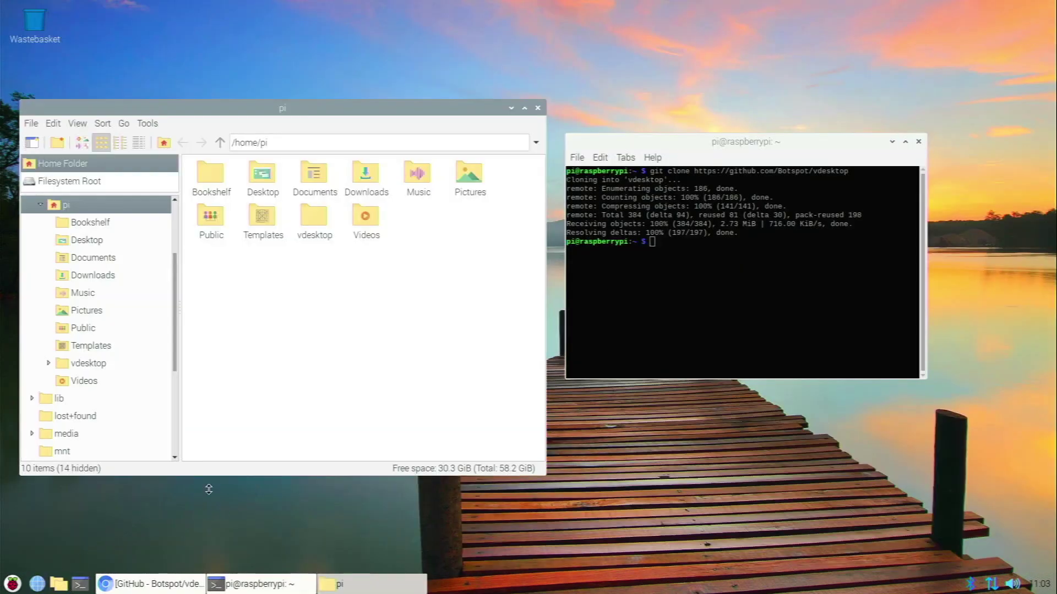
# In Downloads, compare sizes of kali.img, twisteros.img (10.0 GiB) and rpios.img (3.7 GiB), selecting rpios.img.
pyautogui.doubleClick(362, 186)
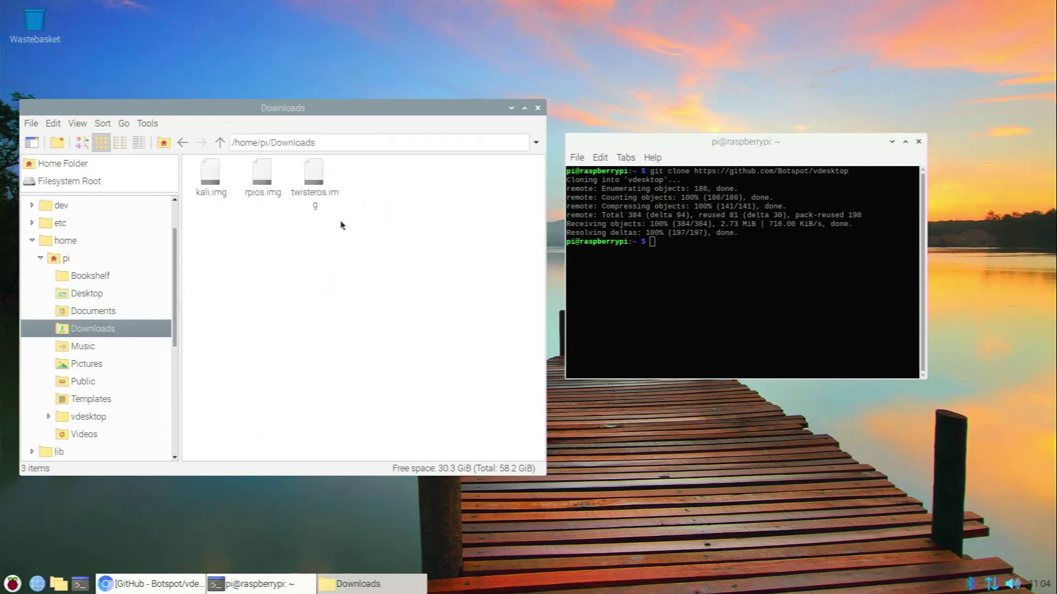
pyautogui.click(275, 192)
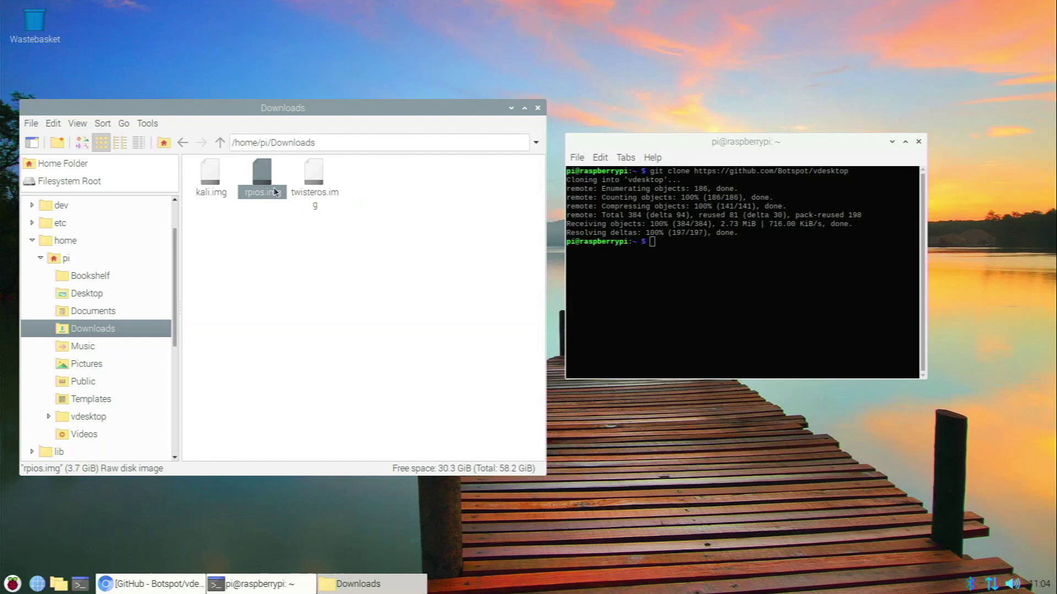
pyautogui.click(322, 188)
pyautogui.click(227, 191)
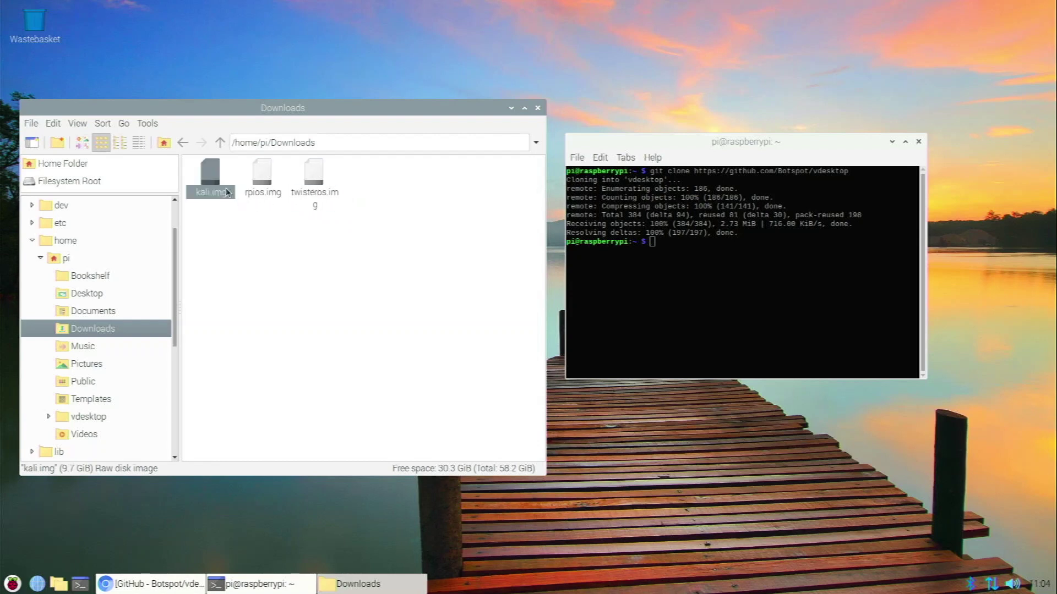
pyautogui.click(258, 259)
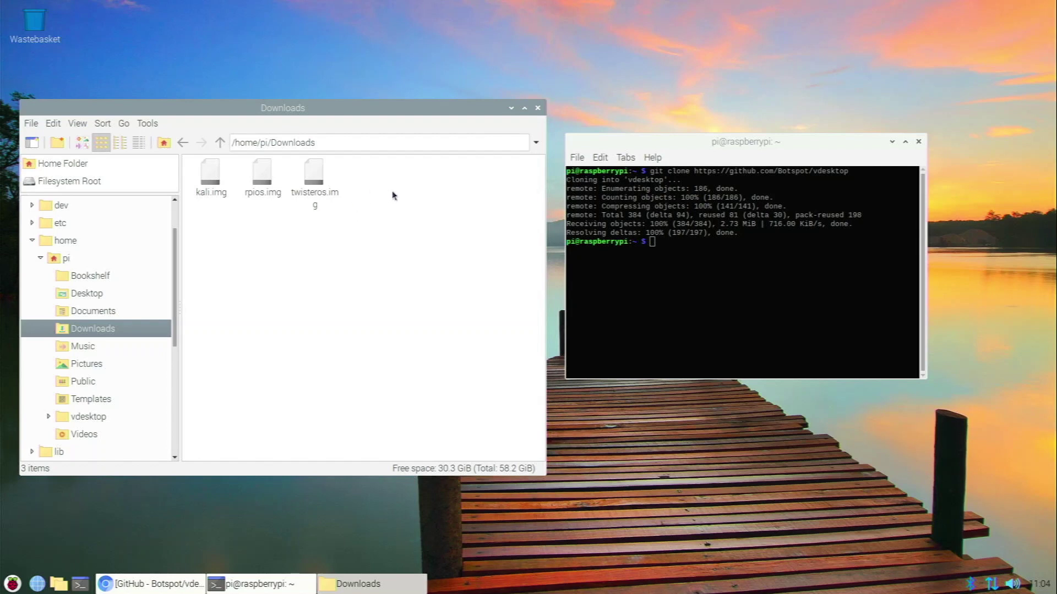
pyautogui.moveTo(395, 194); pyautogui.dragTo(351, 223)
pyautogui.click(308, 194)
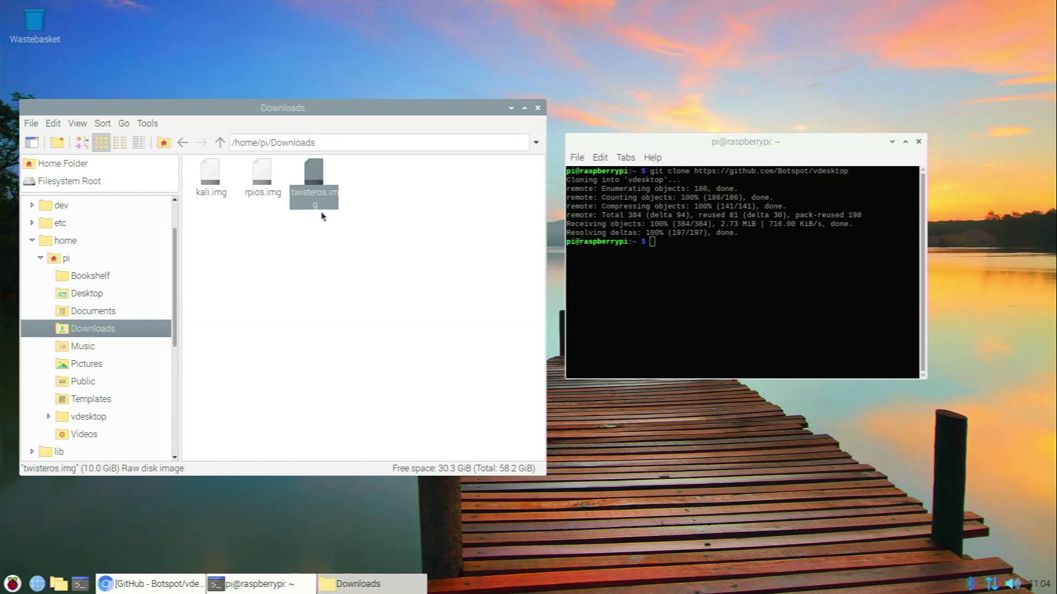
pyautogui.click(270, 254)
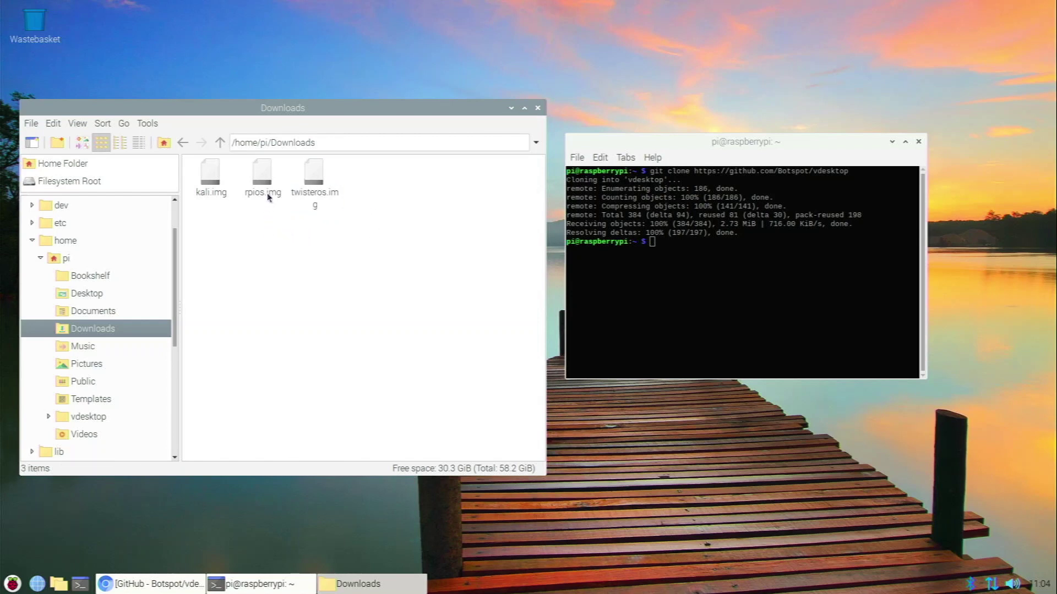
pyautogui.click(269, 190)
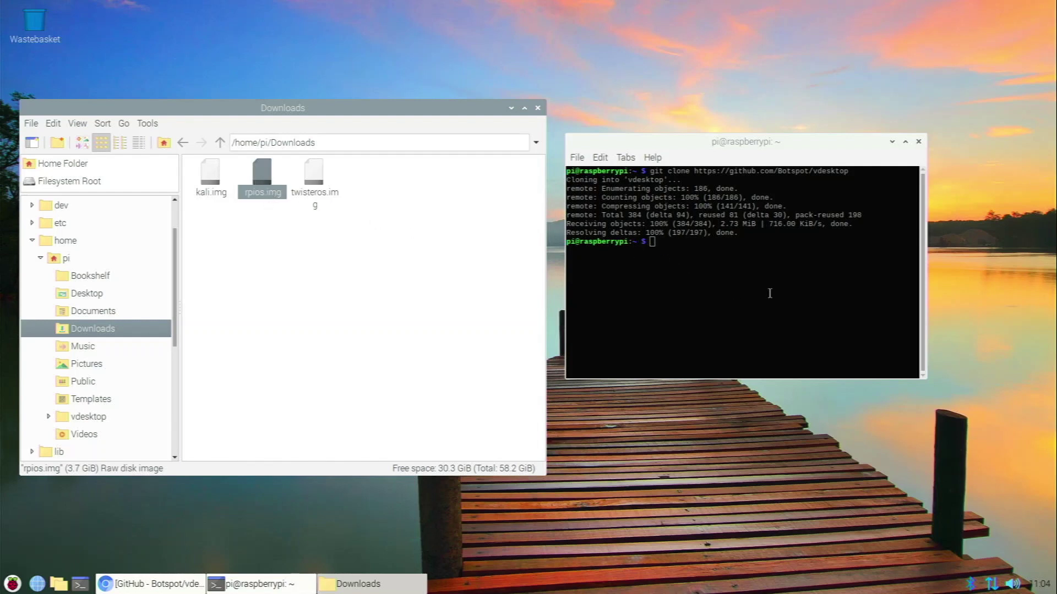
pyautogui.click(738, 283)
# Run sudo ~/vdesktop/vdesktop /home/pi/Downloads/rpios.img in the terminal.
pyautogui.rightClick(722, 273)
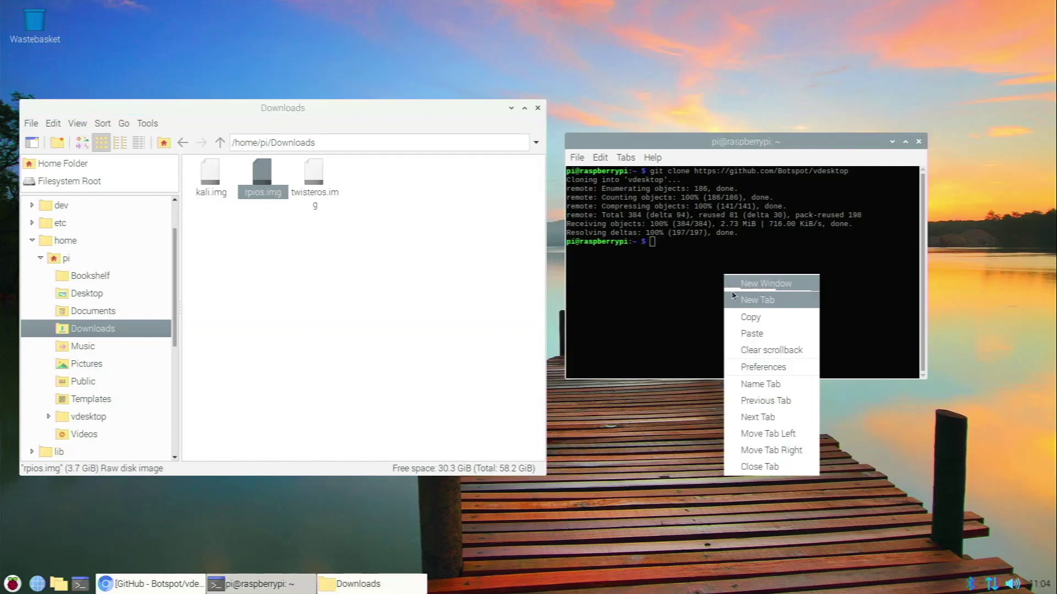
pyautogui.click(743, 334)
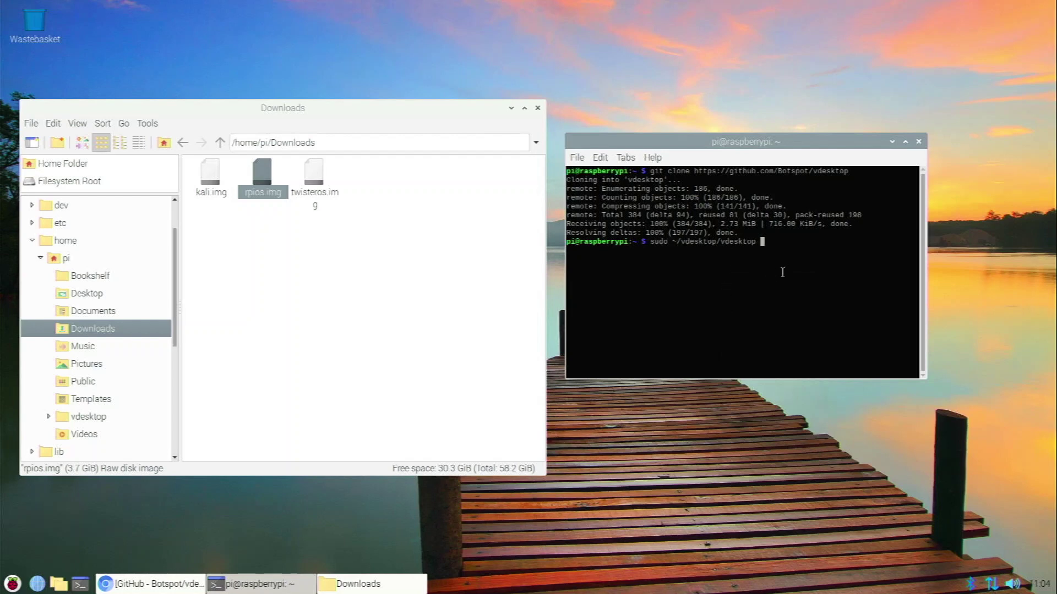
pyautogui.write('/home/pi/Downloads/rpios')
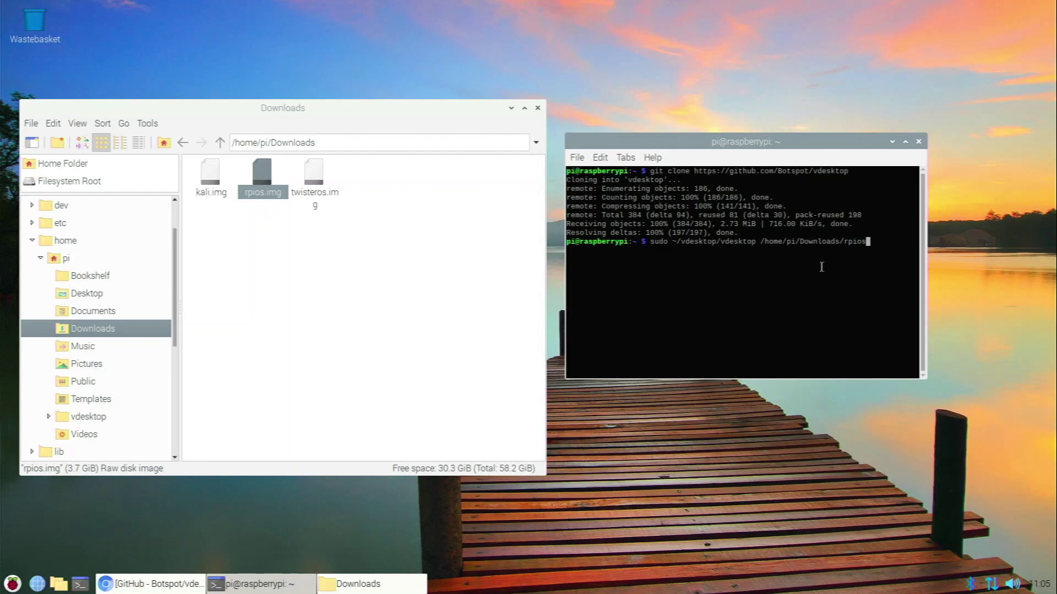
pyautogui.write('.img')
pyautogui.press('Return')
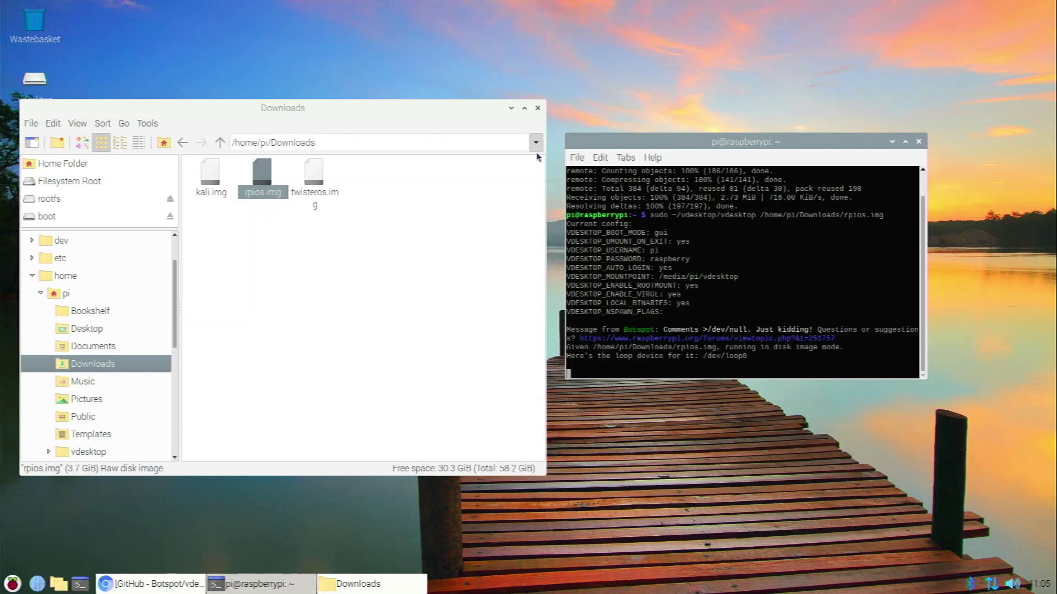
pyautogui.click(511, 108)
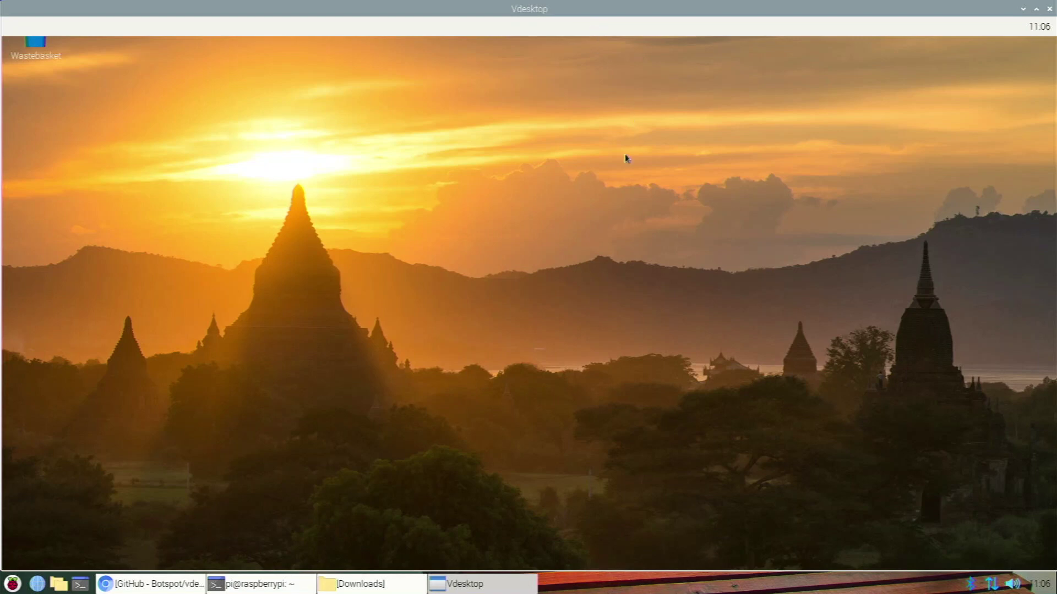
# Let the rpios.img guest desktop with the temple sunset wallpaper boot full-screen.
pyautogui.moveTo(626, 150); pyautogui.dragTo(366, 105)
# Minimize Vdesktop and the terminal, then restore the guest desktop and browse its application menu.
pyautogui.click(1021, 13)
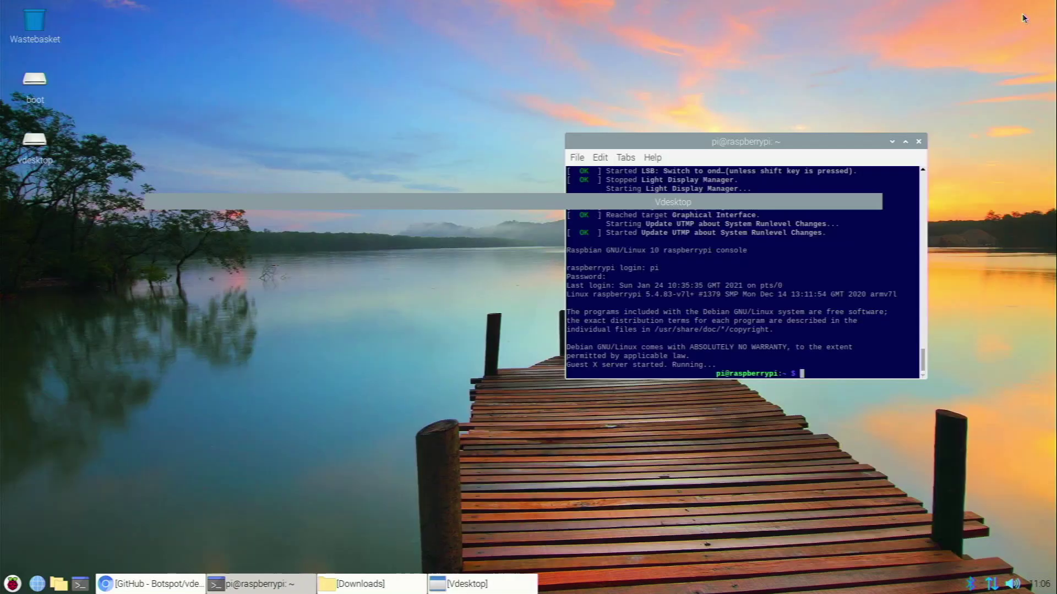
pyautogui.click(891, 142)
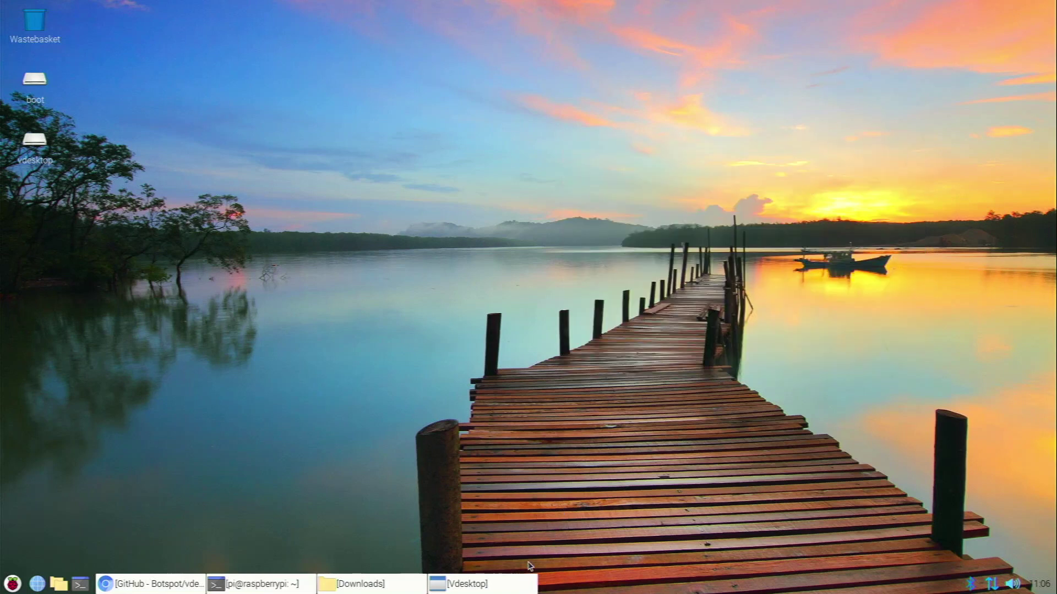
pyautogui.click(532, 585)
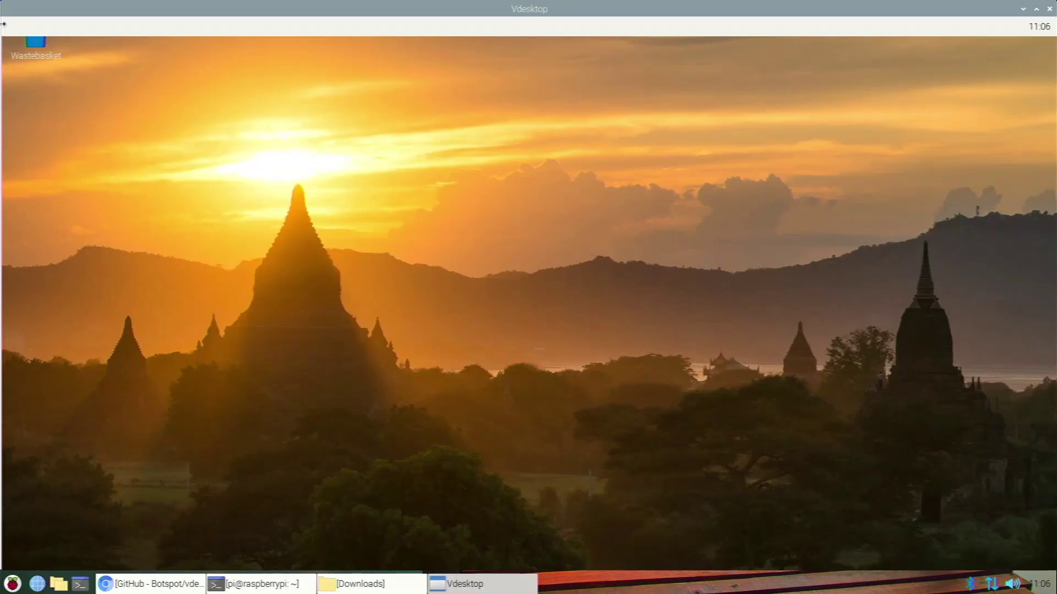
pyautogui.click(13, 23)
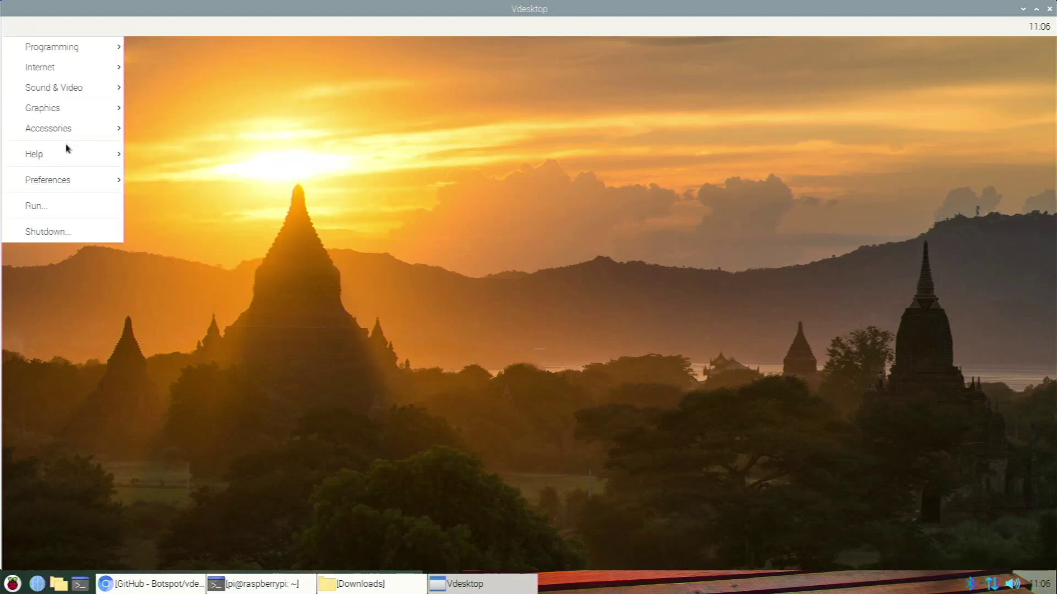
pyautogui.moveTo(81, 181)
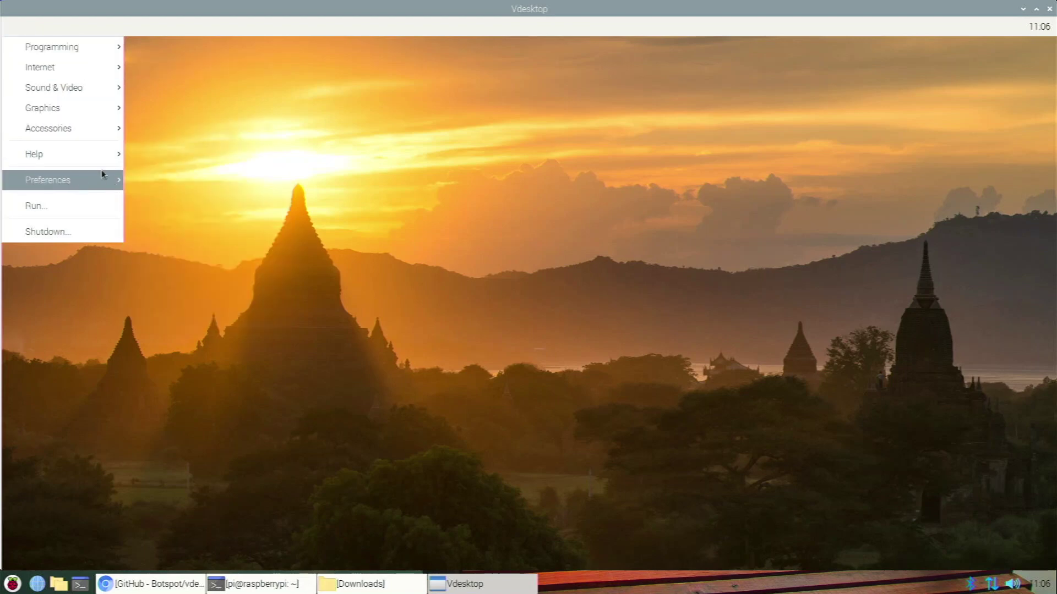
pyautogui.moveTo(107, 125)
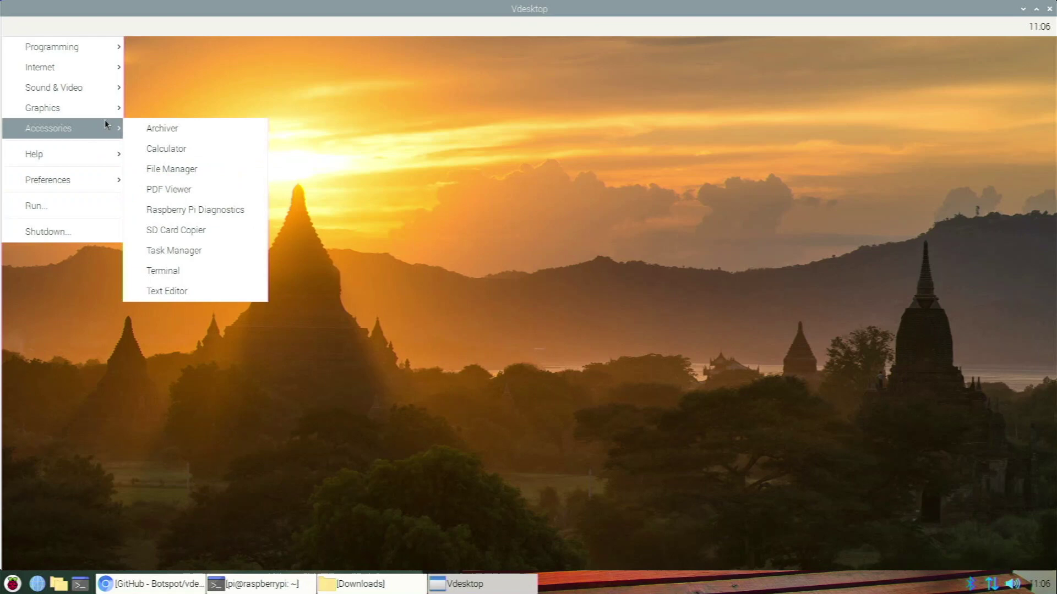
pyautogui.click(474, 265)
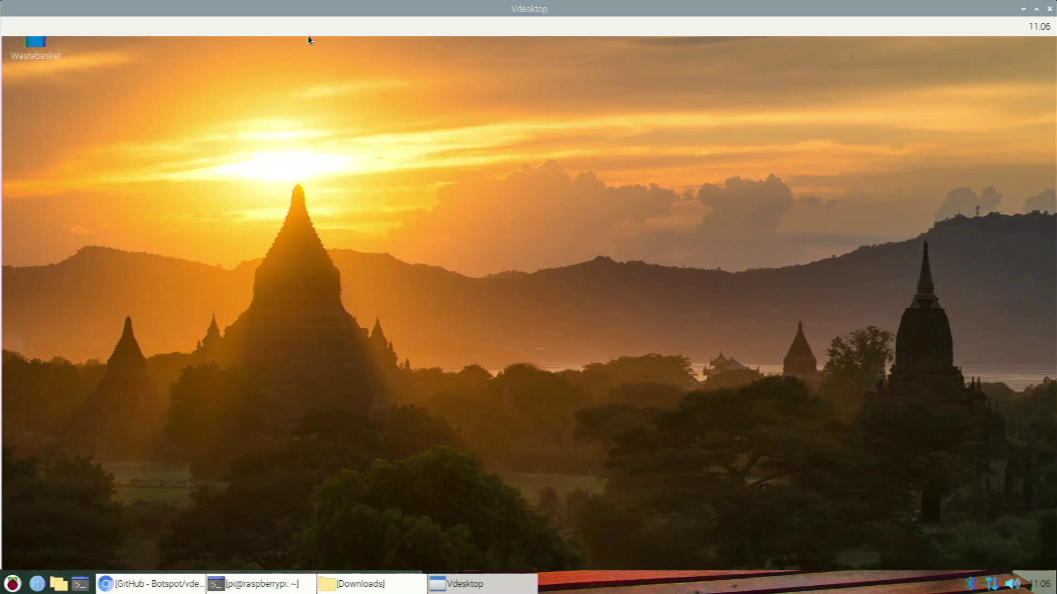
# Browse the guest application menu once more, then close the Vdesktop window.
pyautogui.click(11, 25)
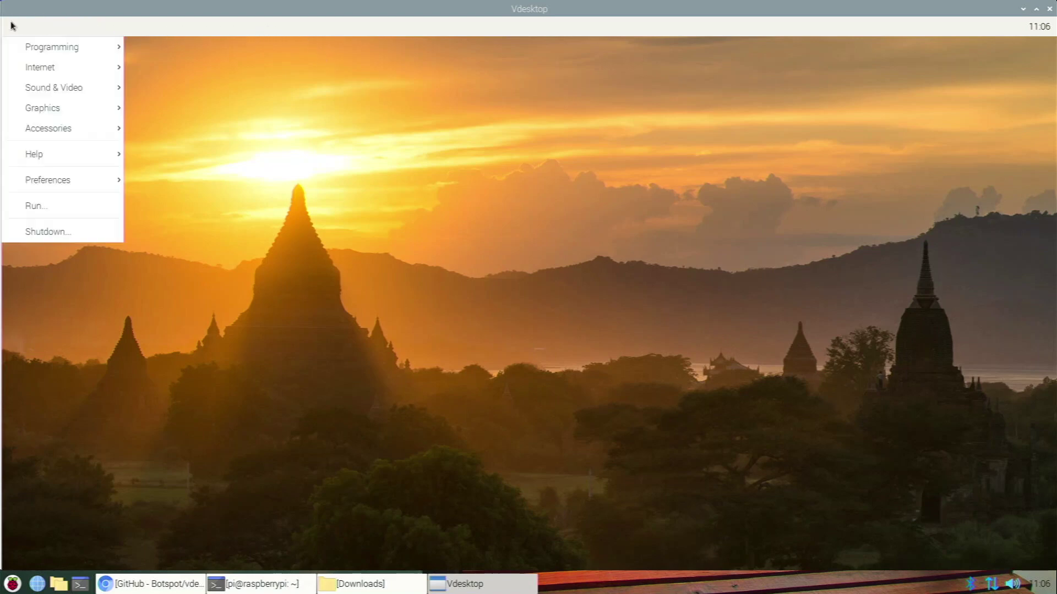
pyautogui.moveTo(22, 94)
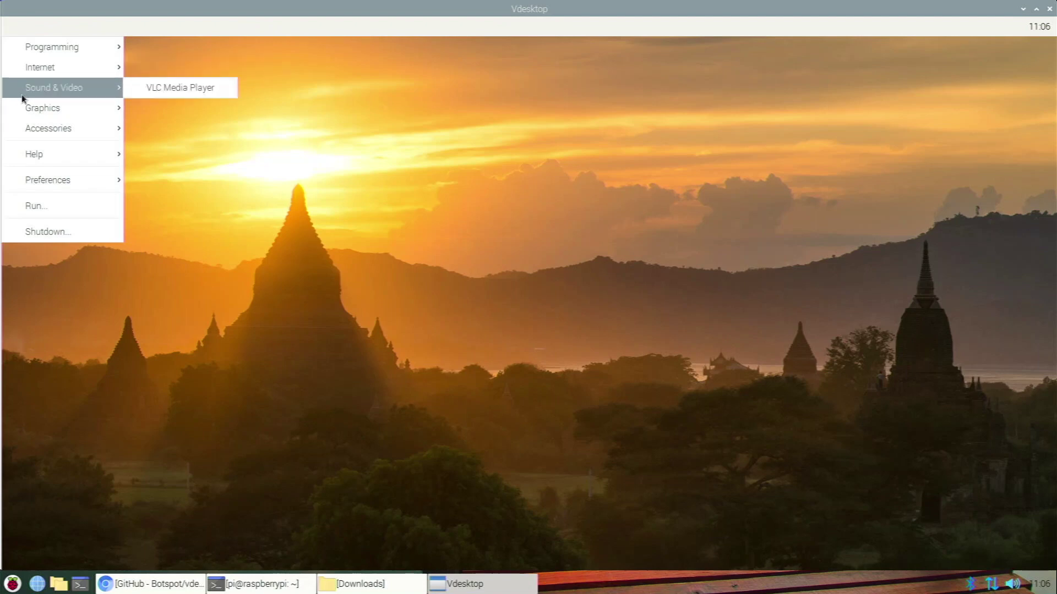
pyautogui.moveTo(25, 149)
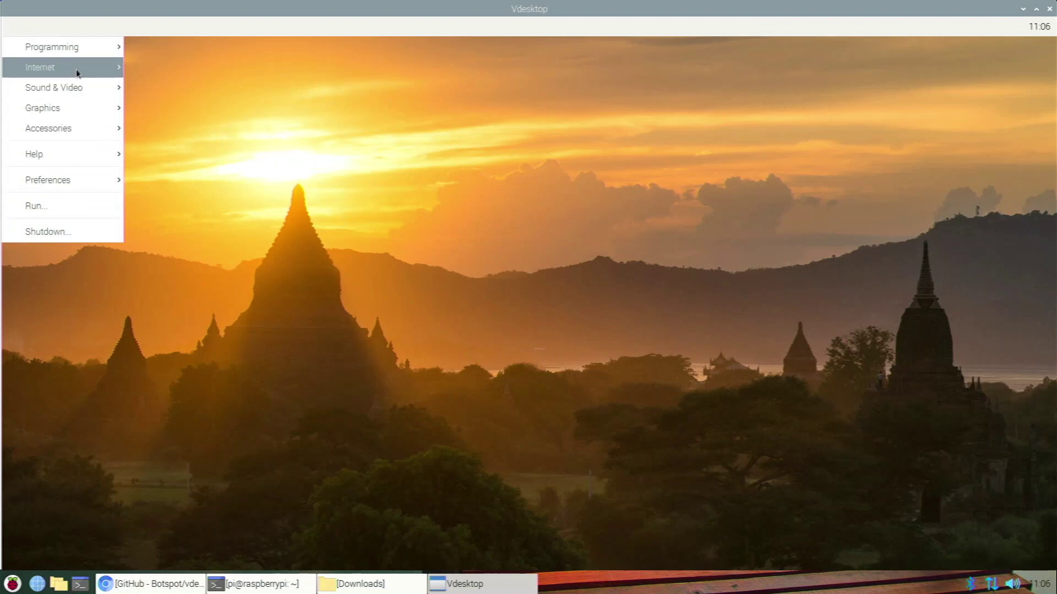
pyautogui.click(314, 165)
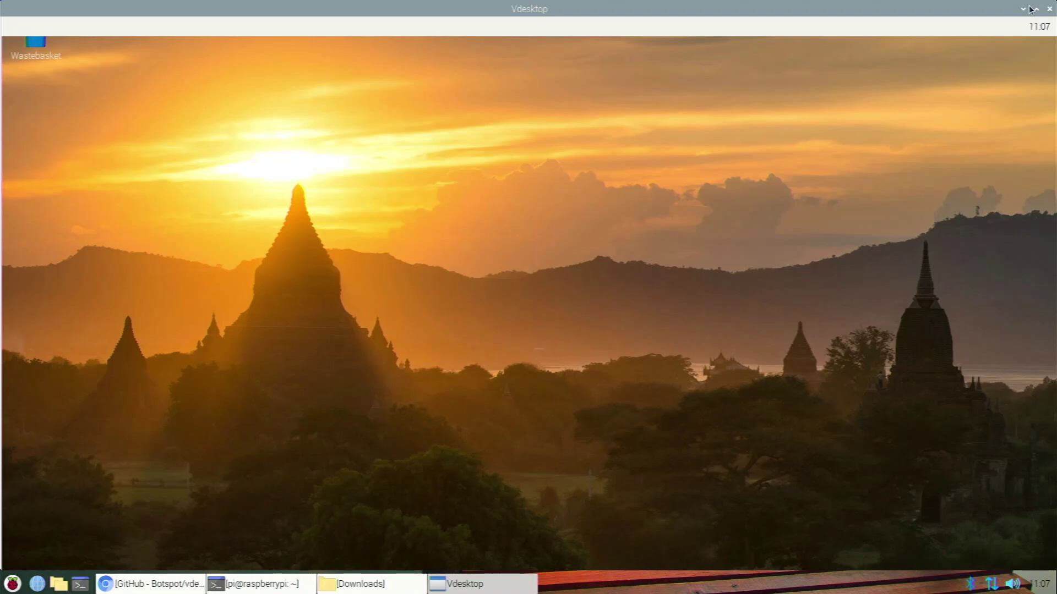
pyautogui.click(1049, 9)
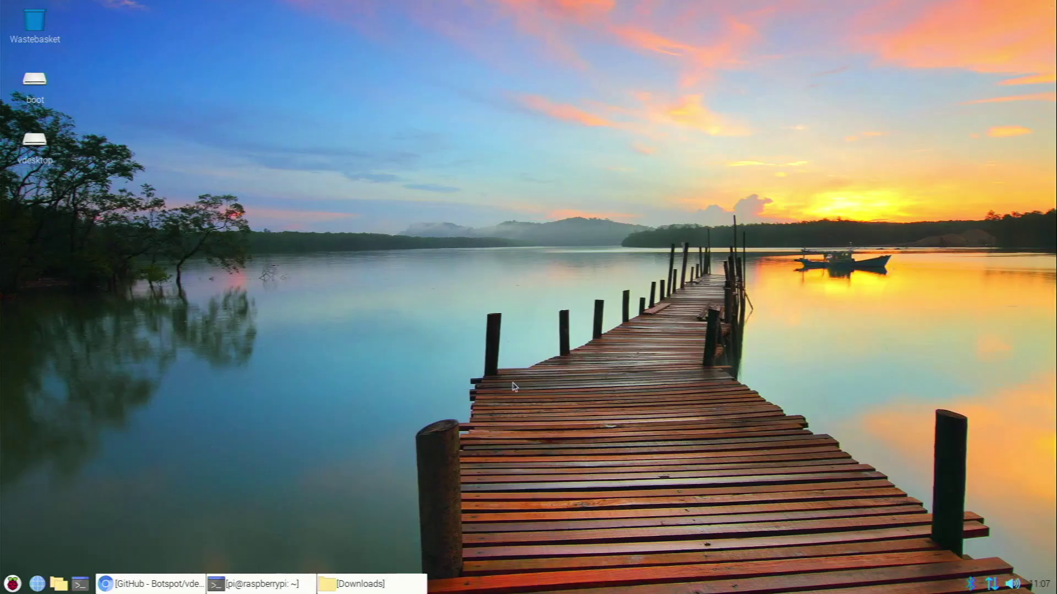
# Close the old terminal and open a fresh LXTerminal window.
pyautogui.click(259, 583)
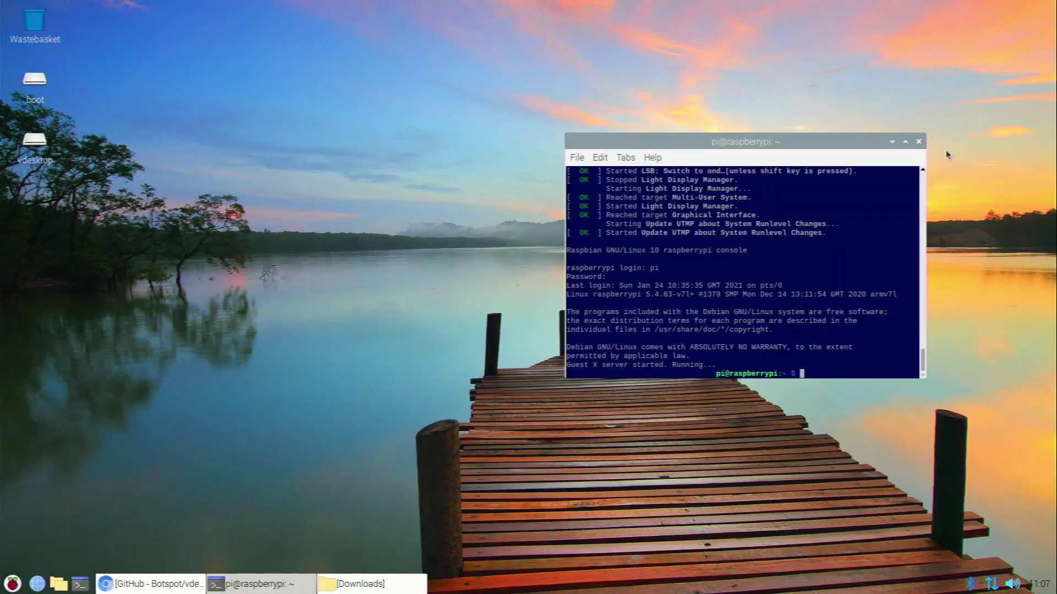
pyautogui.click(918, 142)
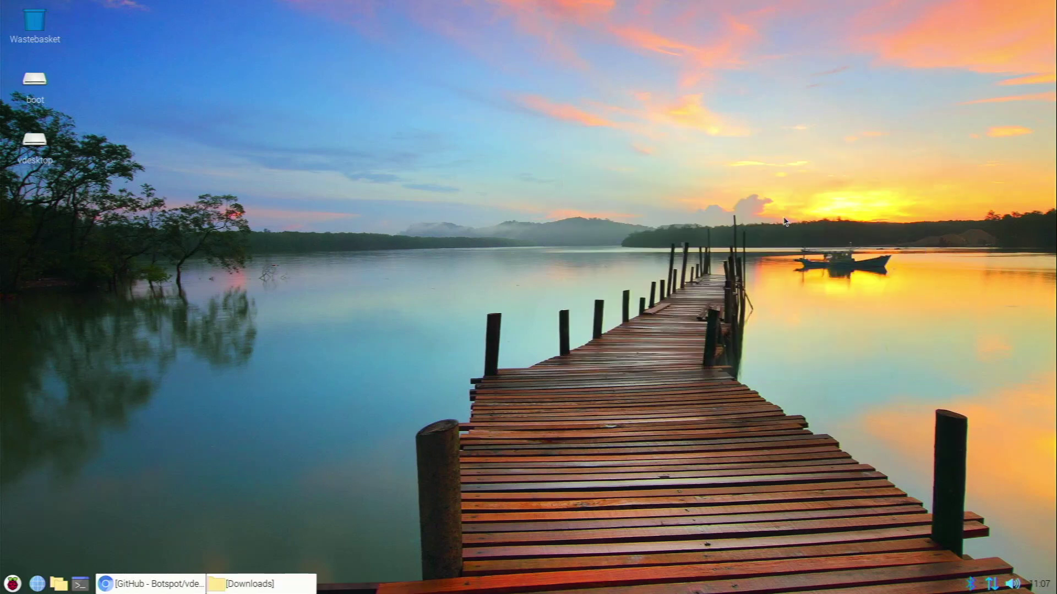
pyautogui.click(264, 584)
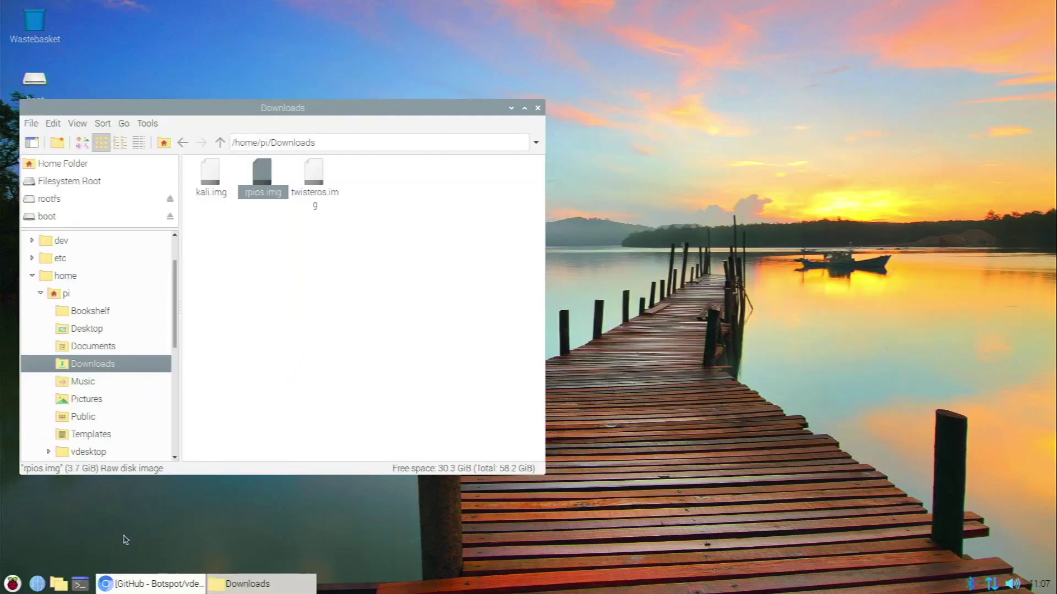
pyautogui.click(81, 584)
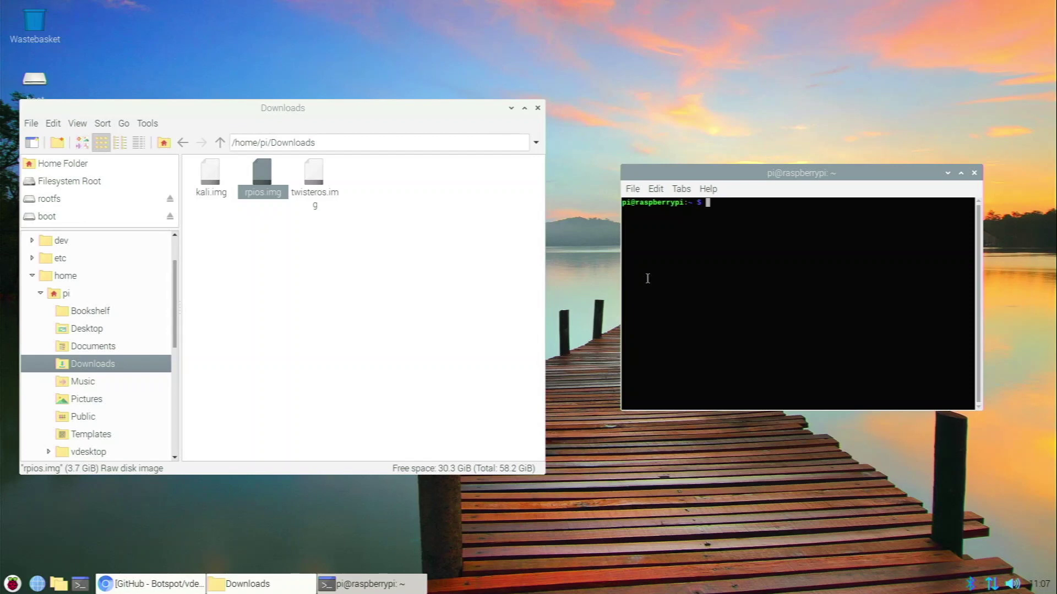
# Run vdesktop to list bootable images, then boot /home/pi/Downloads/twisteros.img.
pyautogui.write('vdesktop')
pyautogui.press('Return')
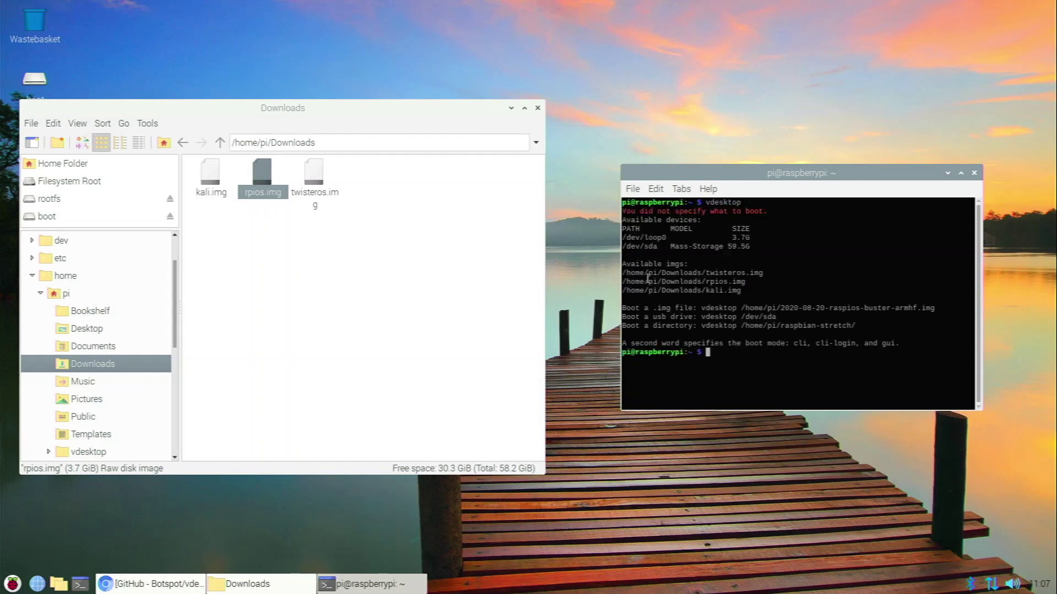
pyautogui.write('vdesktop /home/pi/Downloa')
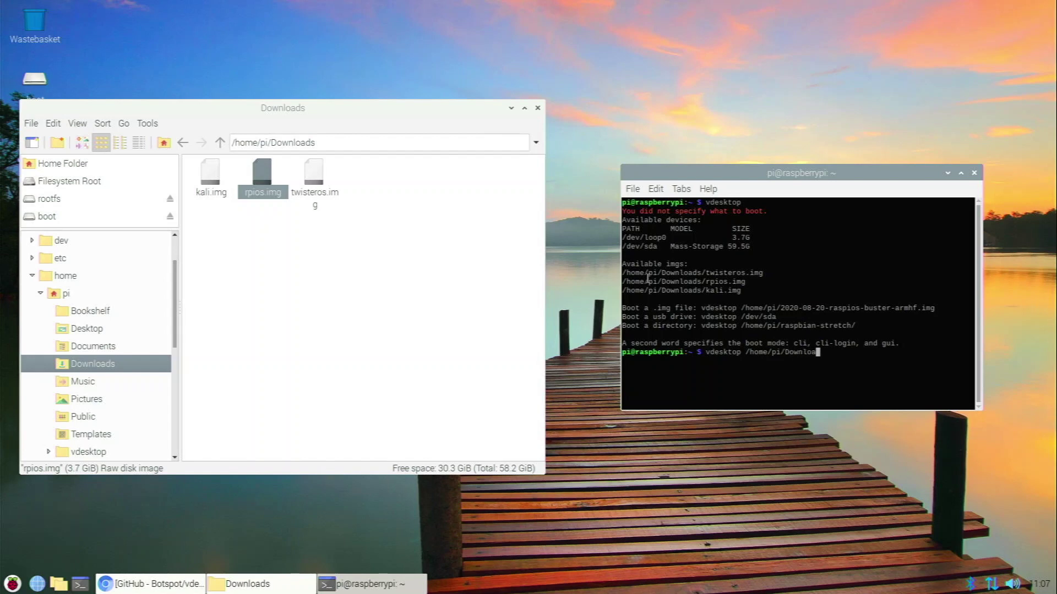
pyautogui.write('ds/twisteros.img')
pyautogui.press('Return')
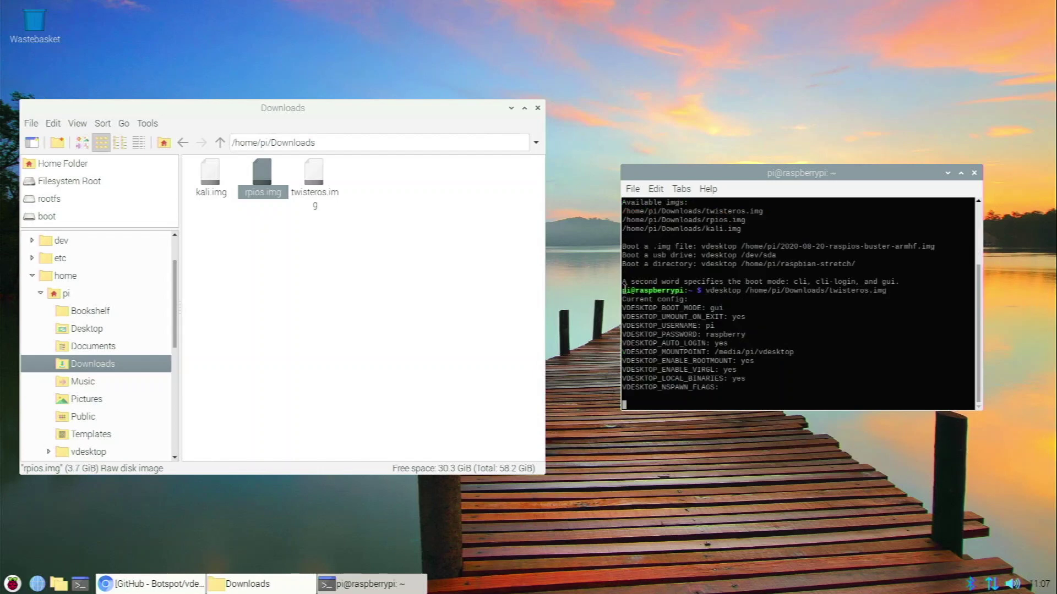
pyautogui.click(511, 108)
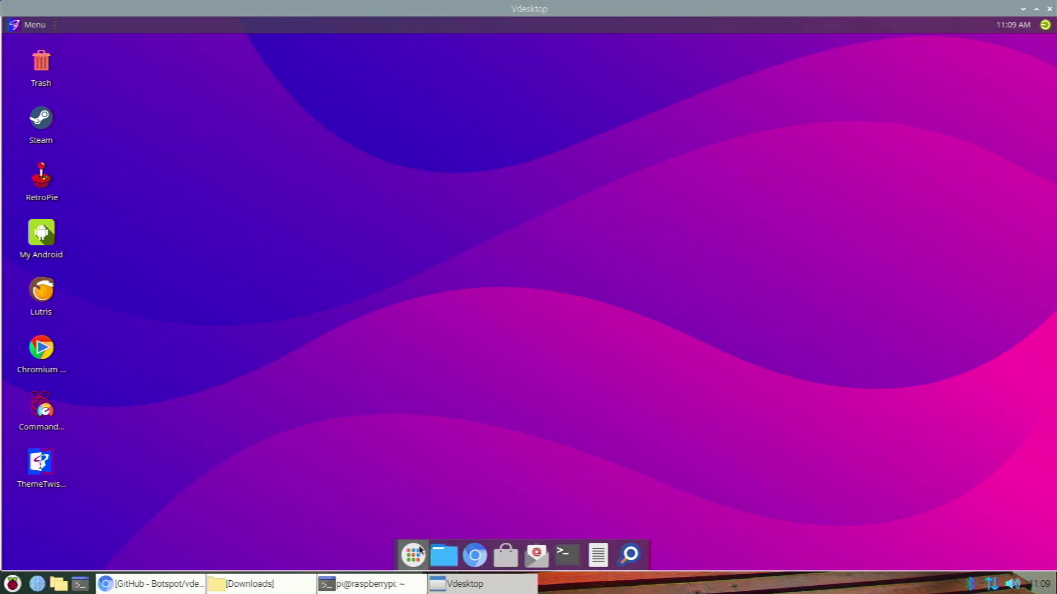
# Browse the Twister OS guest's application menu, then minimize the Vdesktop window.
pyautogui.click(18, 26)
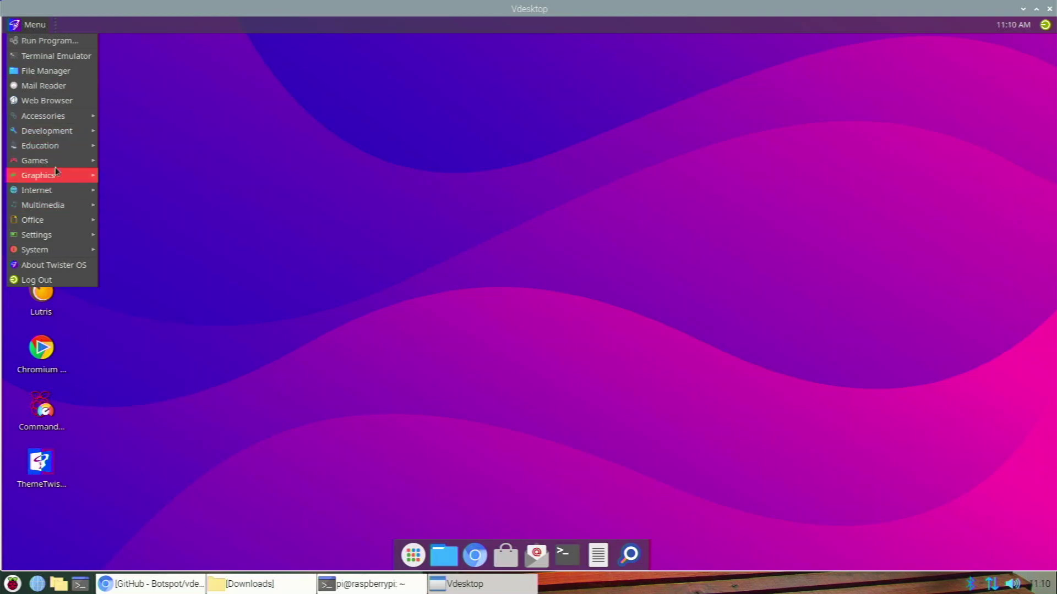
pyautogui.moveTo(59, 223)
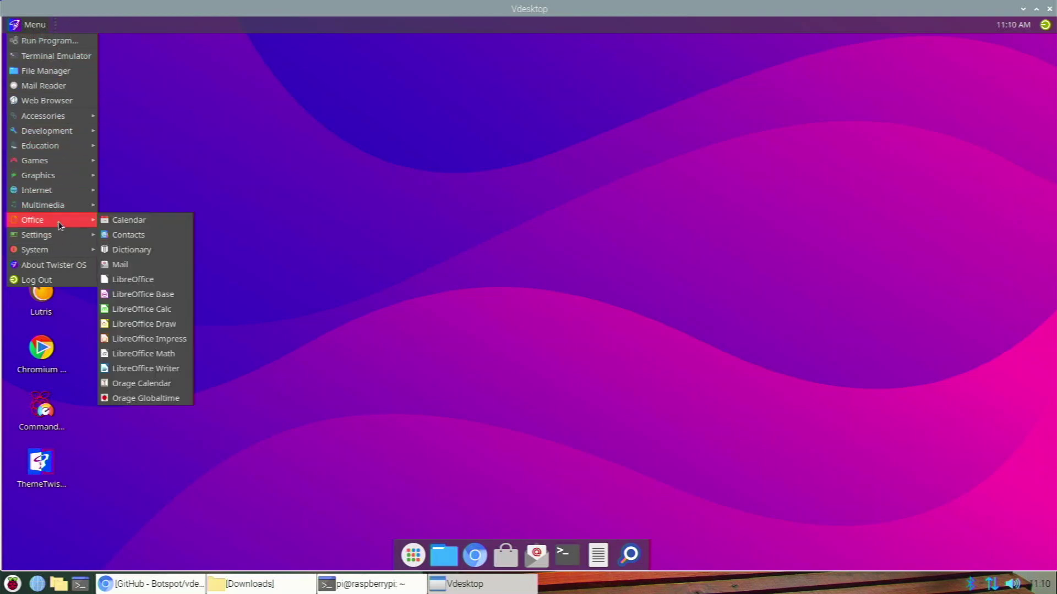
pyautogui.moveTo(63, 160)
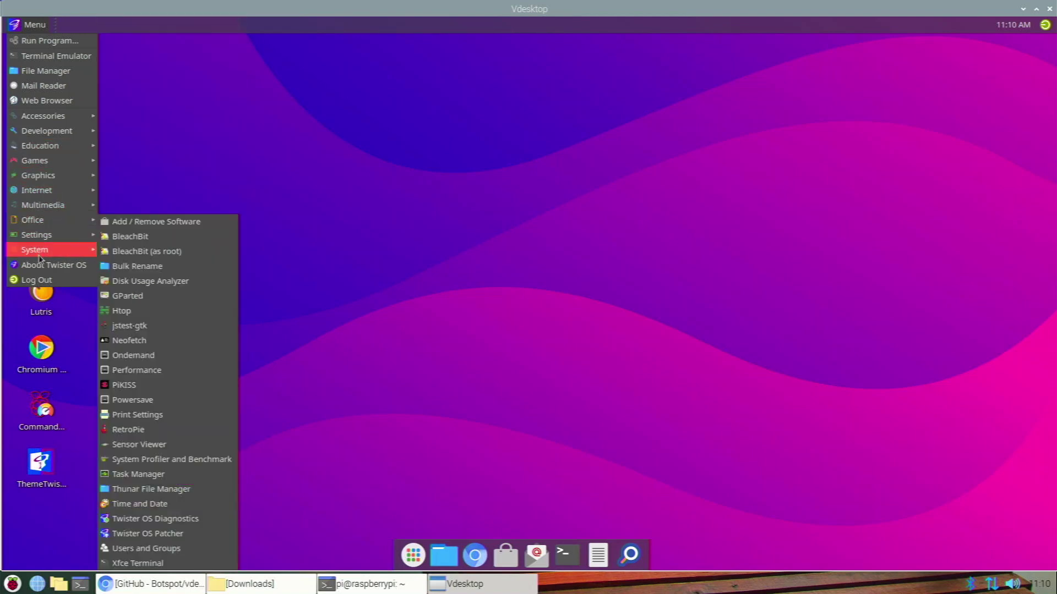
pyautogui.click(44, 266)
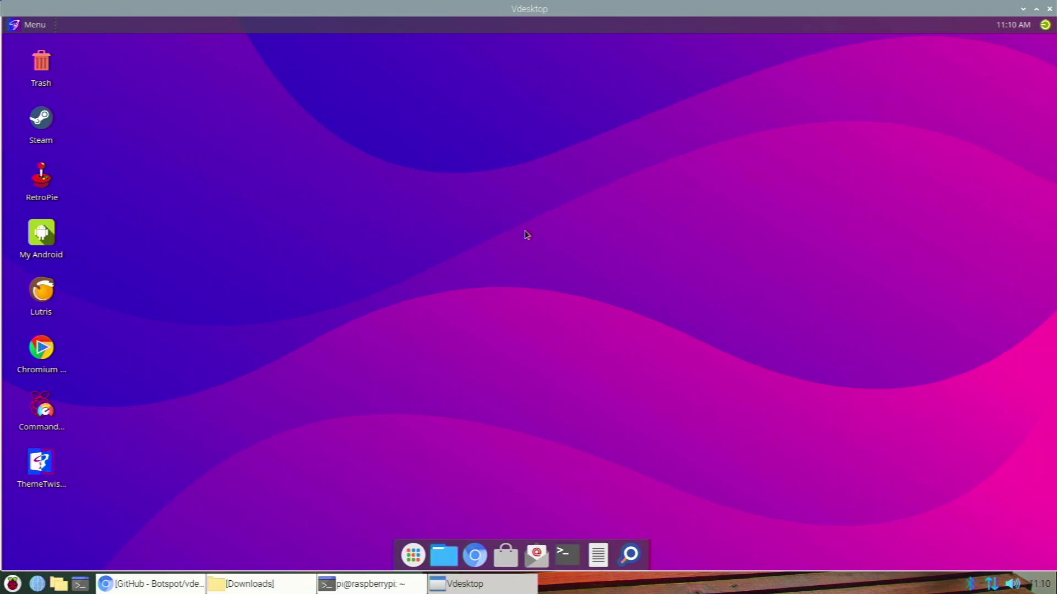
pyautogui.click(1023, 9)
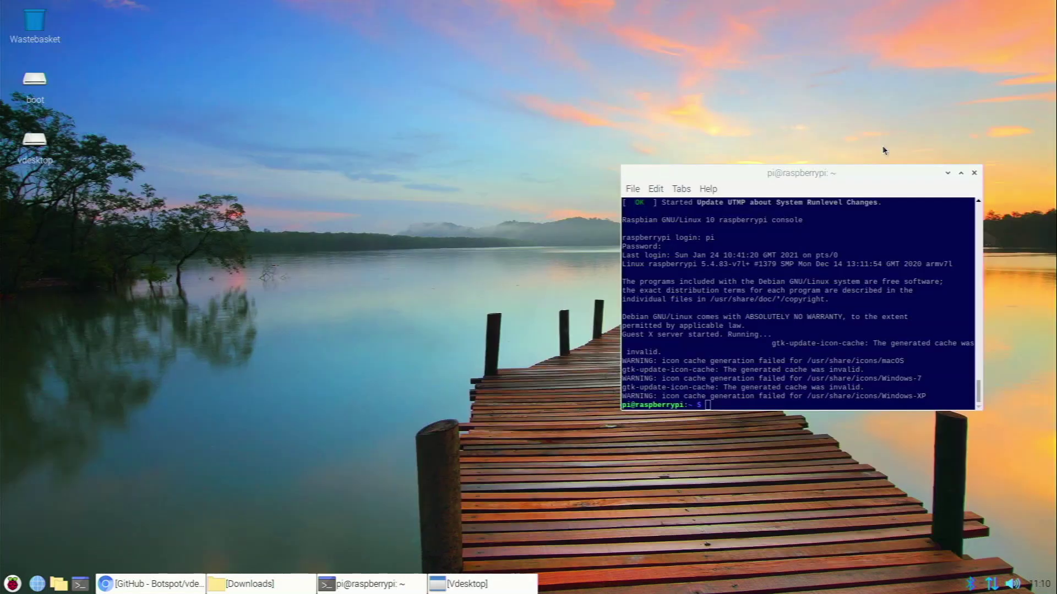
# Switch between the terminal, the GitHub browser page and the guest desktop by minimizing and restoring them.
pyautogui.click(947, 173)
pyautogui.click(125, 589)
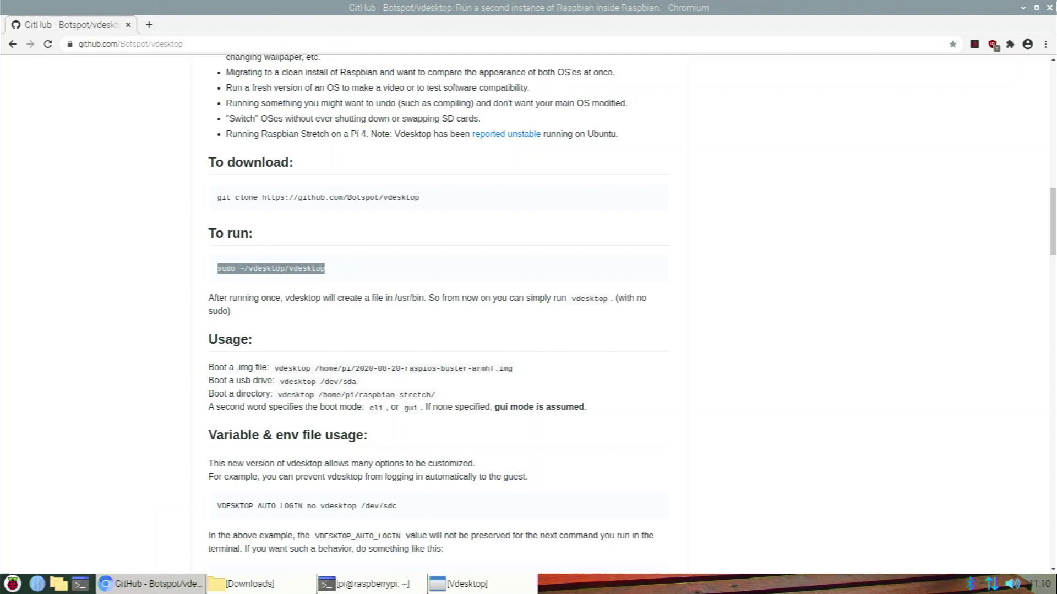
pyautogui.click(1023, 8)
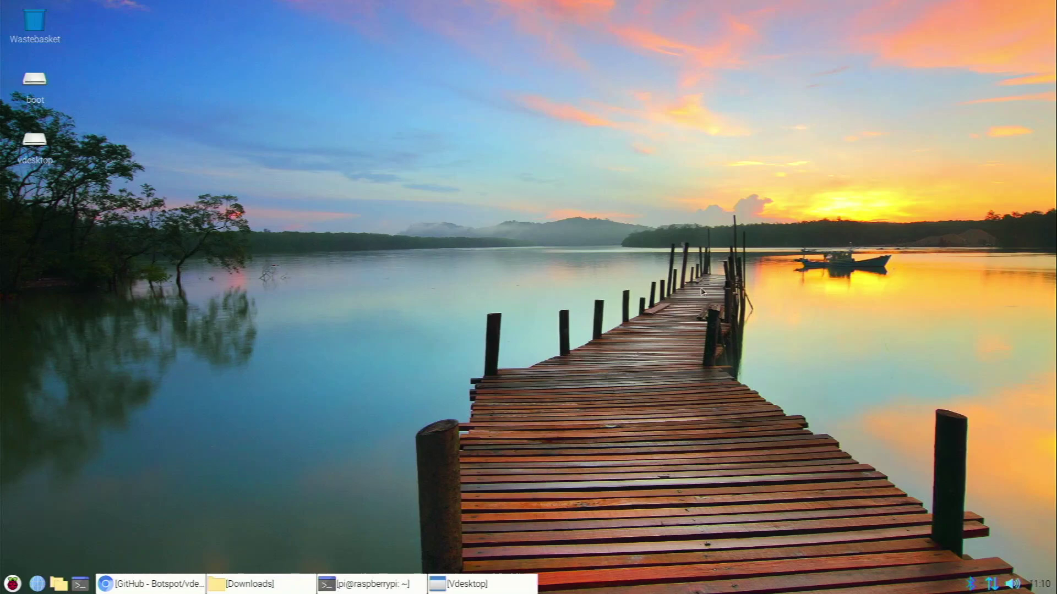
pyautogui.click(464, 585)
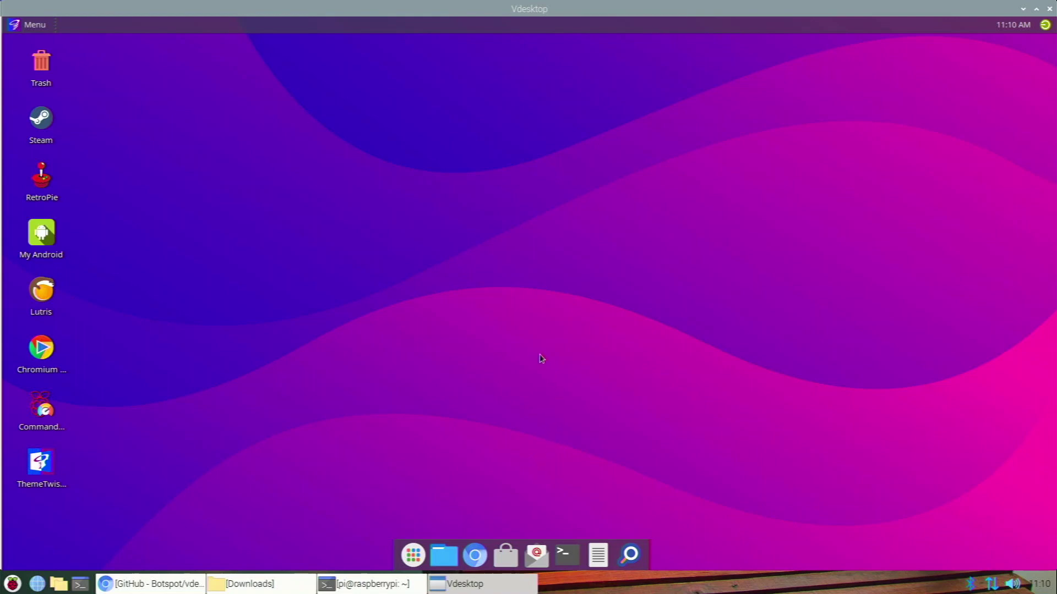
pyautogui.click(1023, 9)
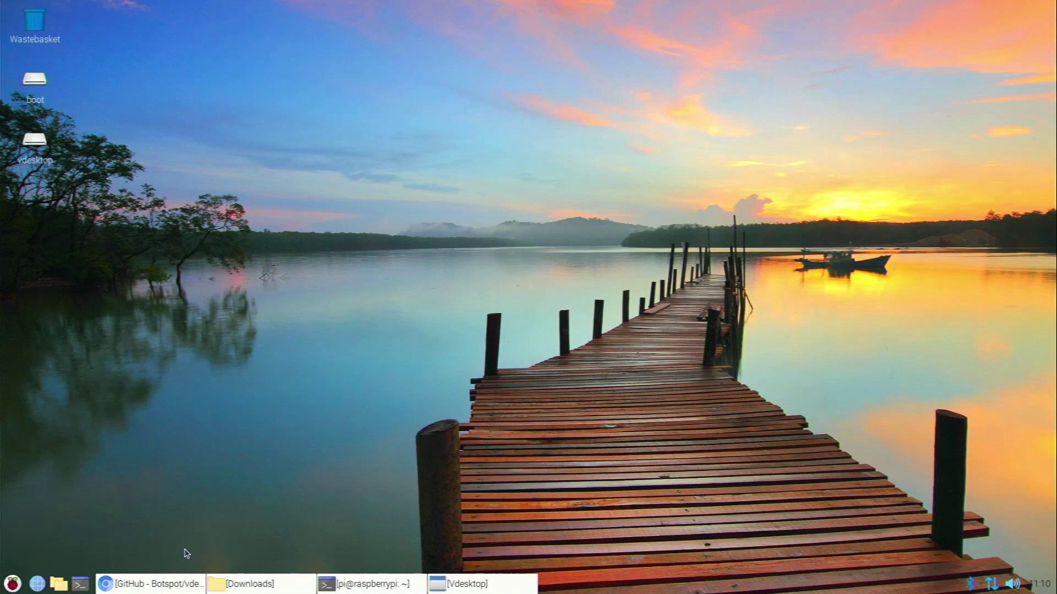
pyautogui.click(457, 590)
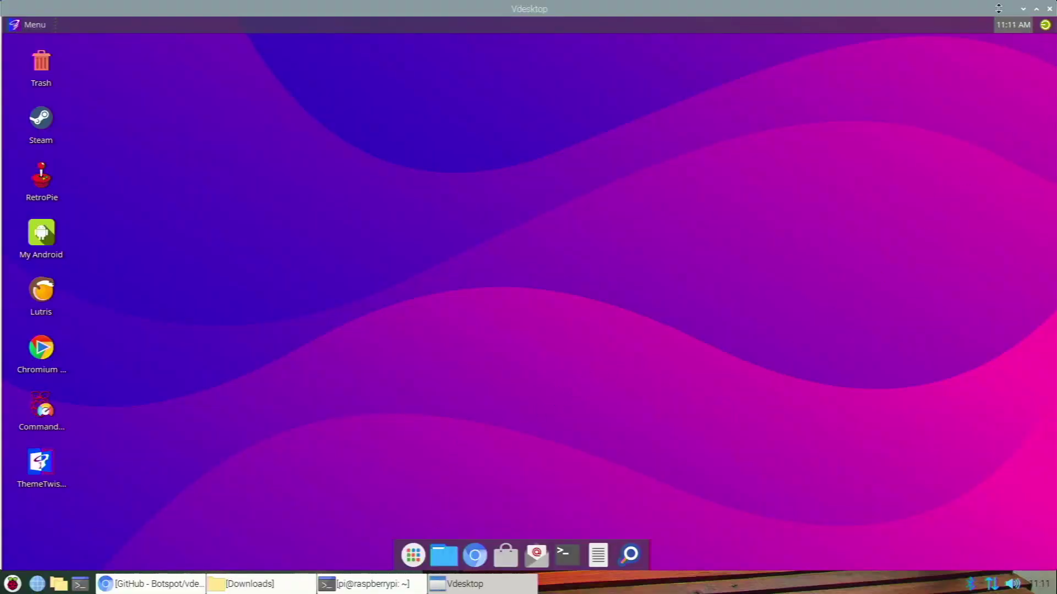
# Close the guest desktop session and the vdesktop terminal, then restore the Downloads folder.
pyautogui.click(1050, 9)
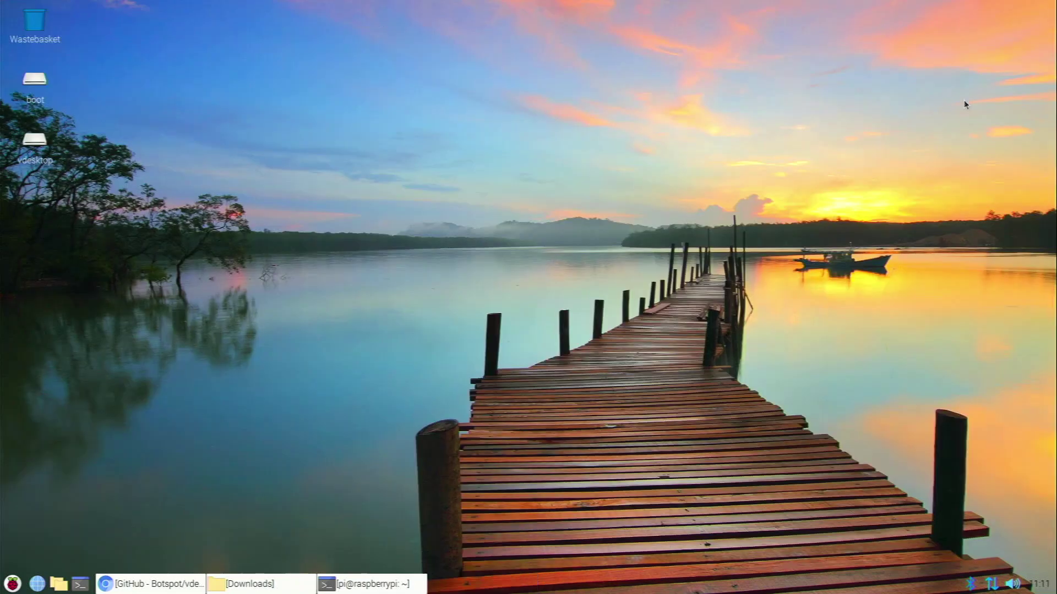
pyautogui.click(418, 579)
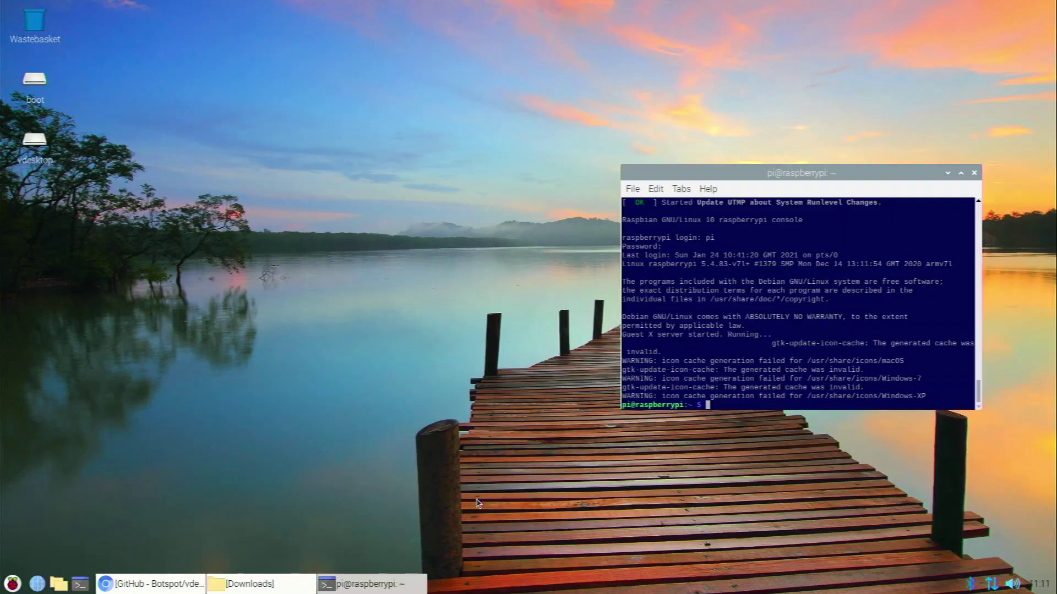
pyautogui.click(974, 172)
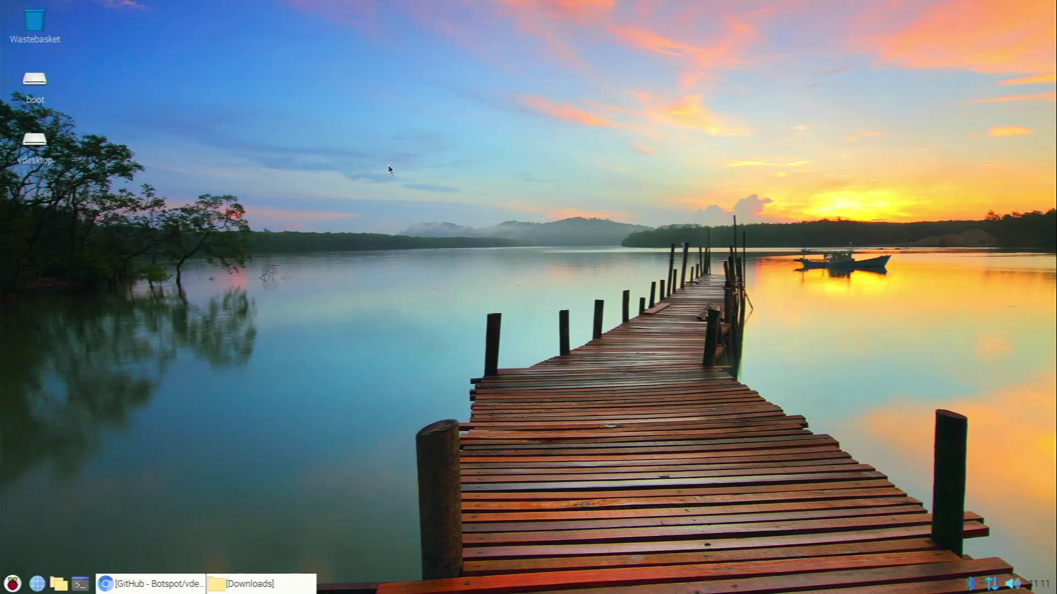
pyautogui.moveTo(61, 185); pyautogui.dragTo(101, 171)
pyautogui.click(281, 591)
pyautogui.click(261, 223)
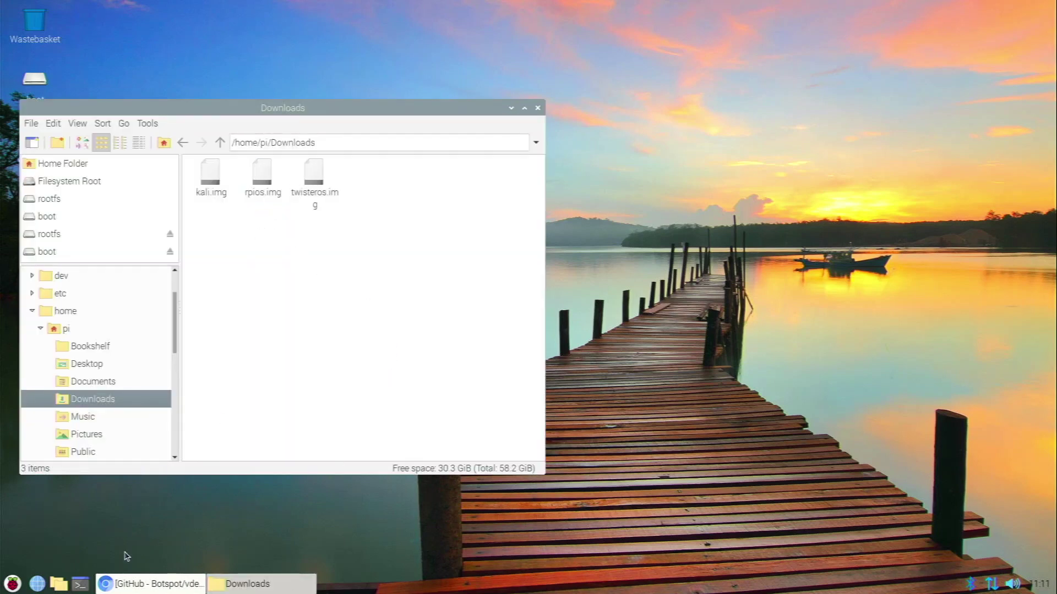
# Run vdesktop on /home/pi/Downloads/kali.img (rejected as 64-bit), then close Downloads and the terminal.
pyautogui.click(80, 584)
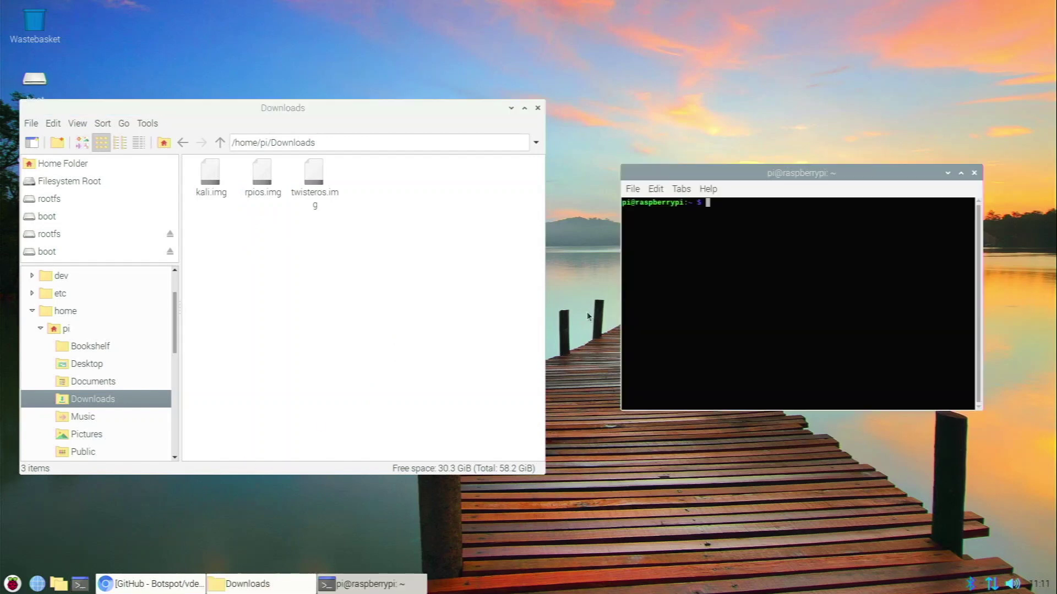
pyautogui.write('vdesktop /home/pi/Downloads/twisteros.img')
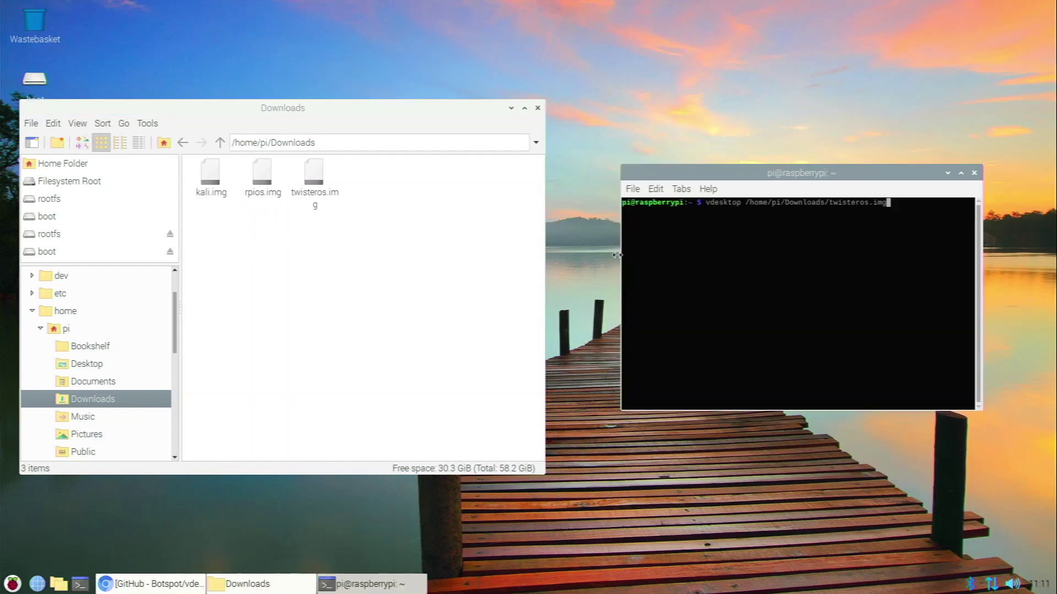
pyautogui.press('BackSpace')
pyautogui.press('BackSpace')
pyautogui.press('BackSpace')
pyautogui.press('BackSpace')
pyautogui.press('BackSpace')
pyautogui.press('BackSpace')
pyautogui.press('BackSpace')
pyautogui.press('BackSpace')
pyautogui.press('BackSpace')
pyautogui.press('BackSpace')
pyautogui.press('BackSpace')
pyautogui.press('BackSpace')
pyautogui.press('BackSpace')
pyautogui.write('kali.img')
pyautogui.press('Return')
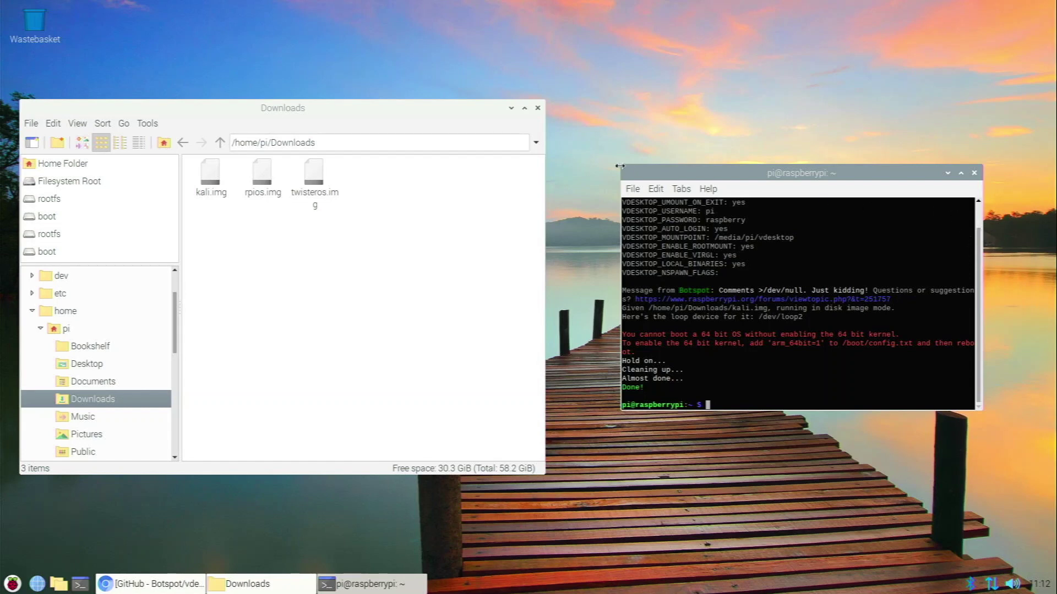
pyautogui.click(538, 108)
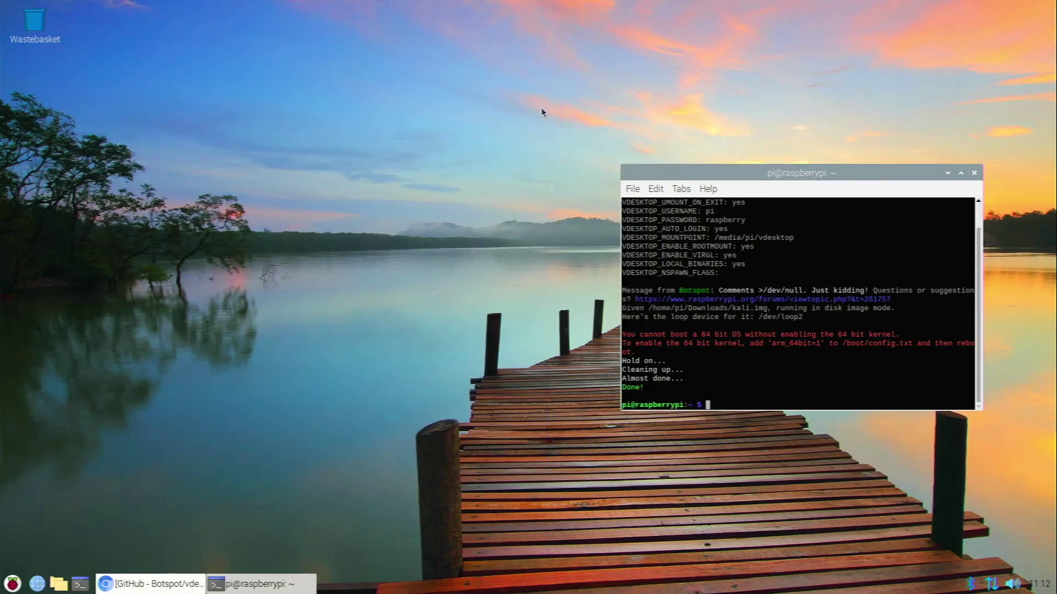
pyautogui.click(973, 173)
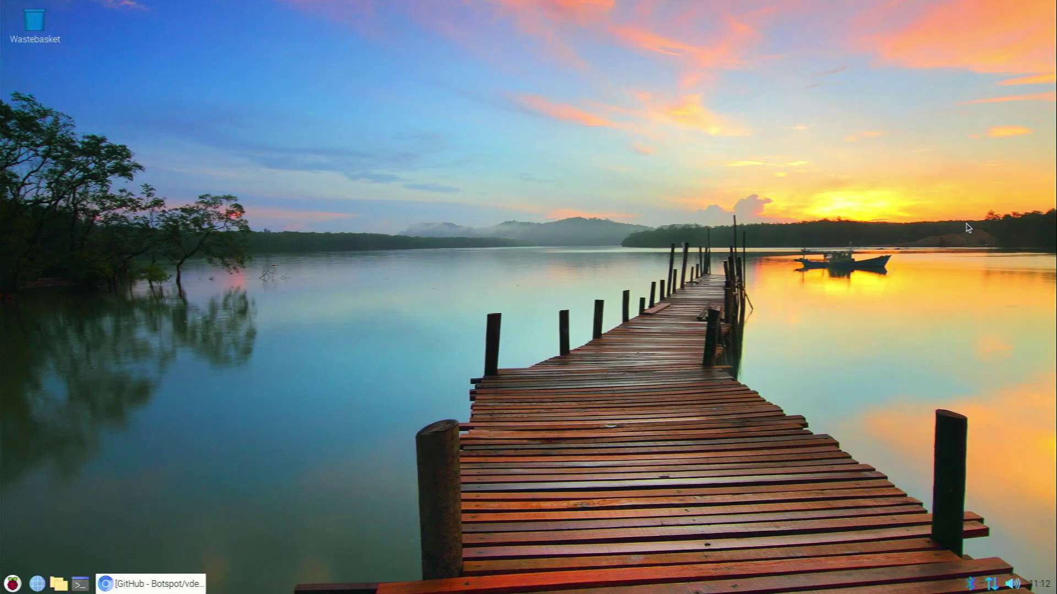
# Cancel both removable-medium prompts and launch GParted from the System Tools menu.
pyautogui.write('vb')
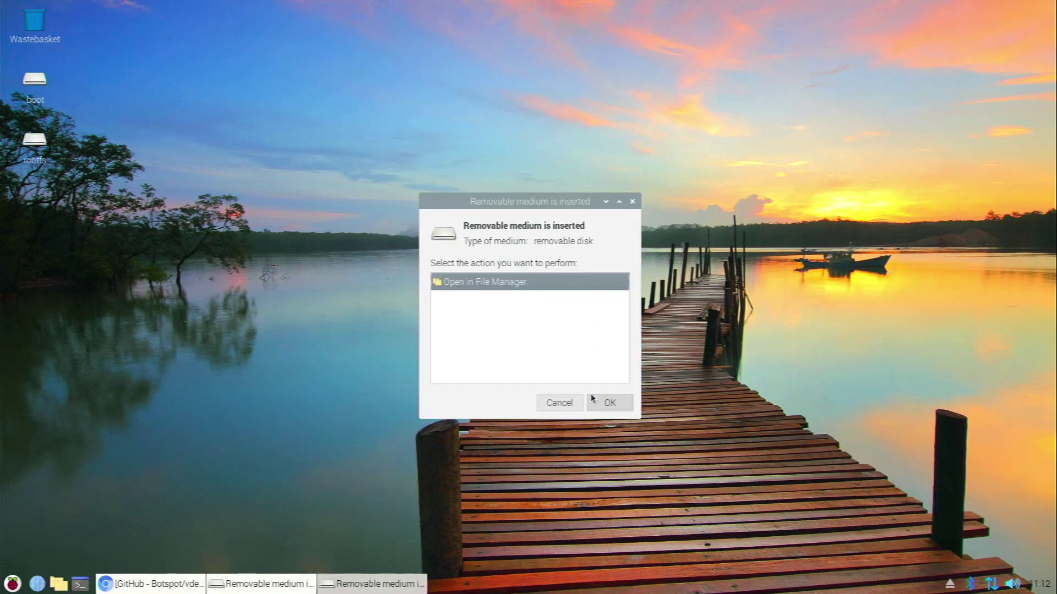
pyautogui.click(567, 407)
pyautogui.click(567, 407)
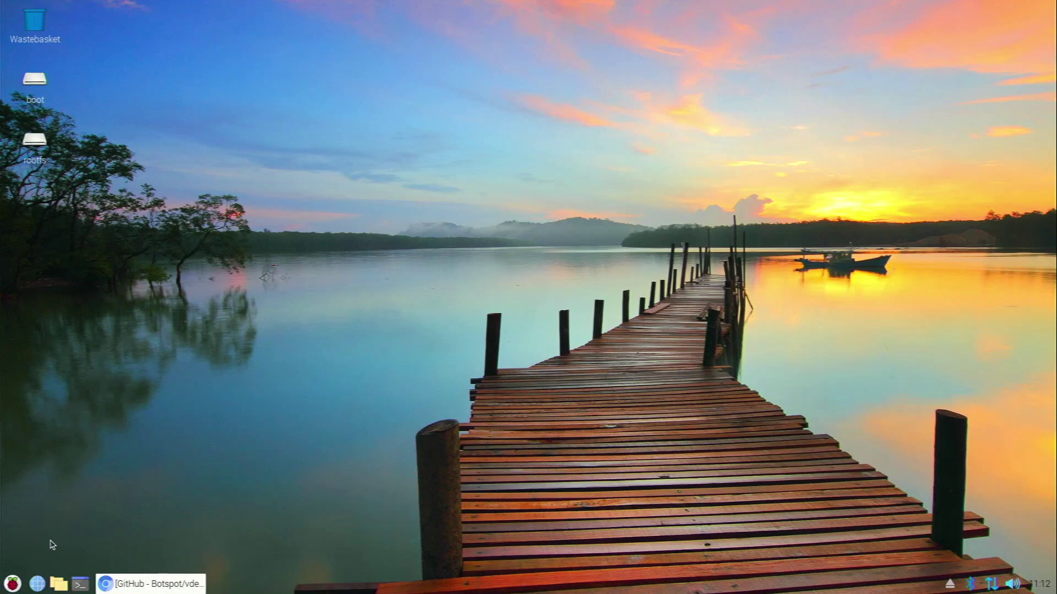
pyautogui.click(12, 583)
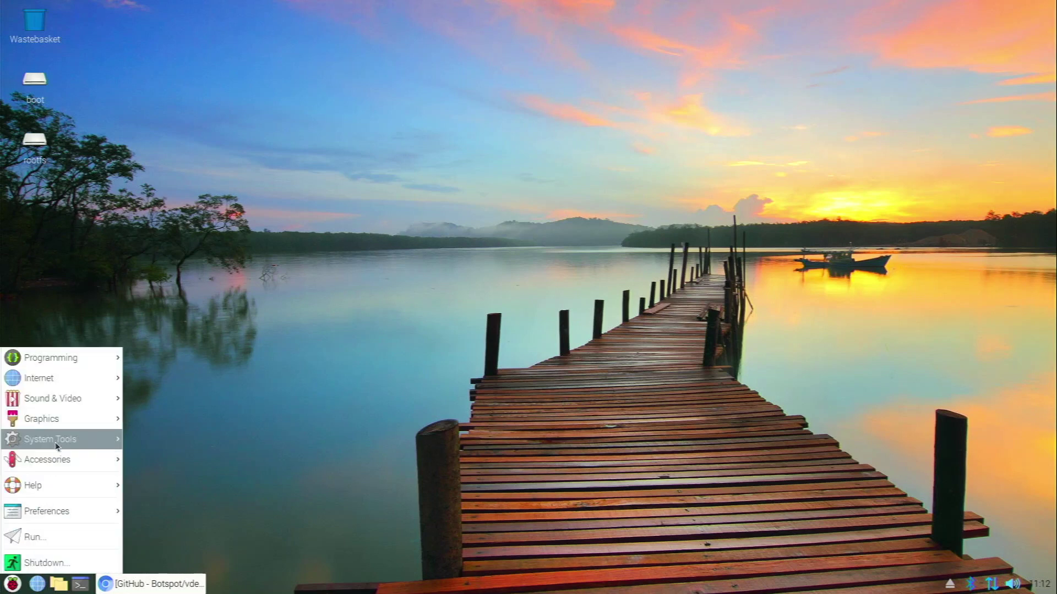
pyautogui.moveTo(57, 435)
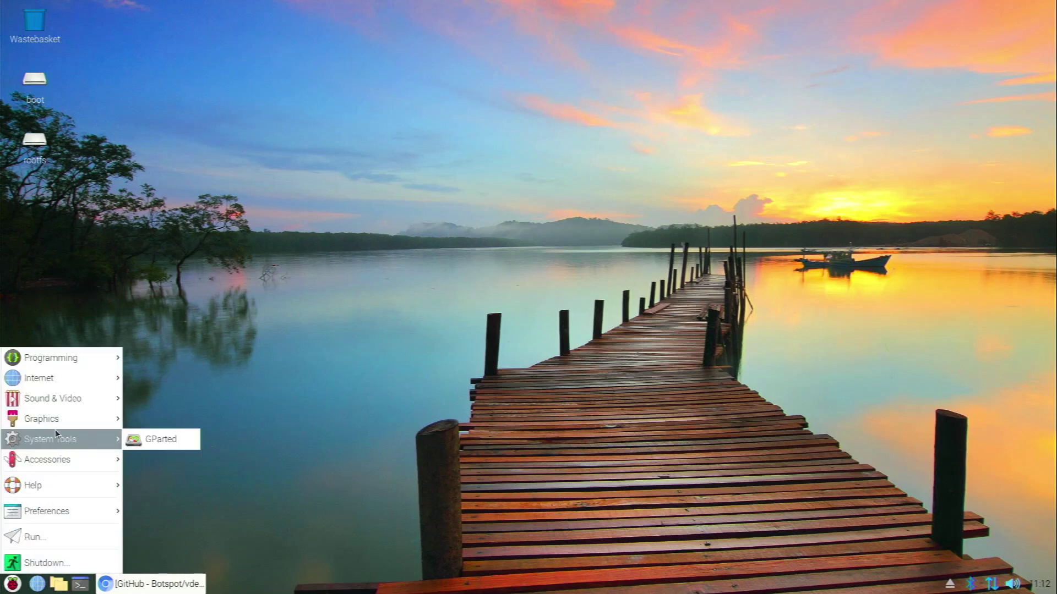
pyautogui.click(168, 441)
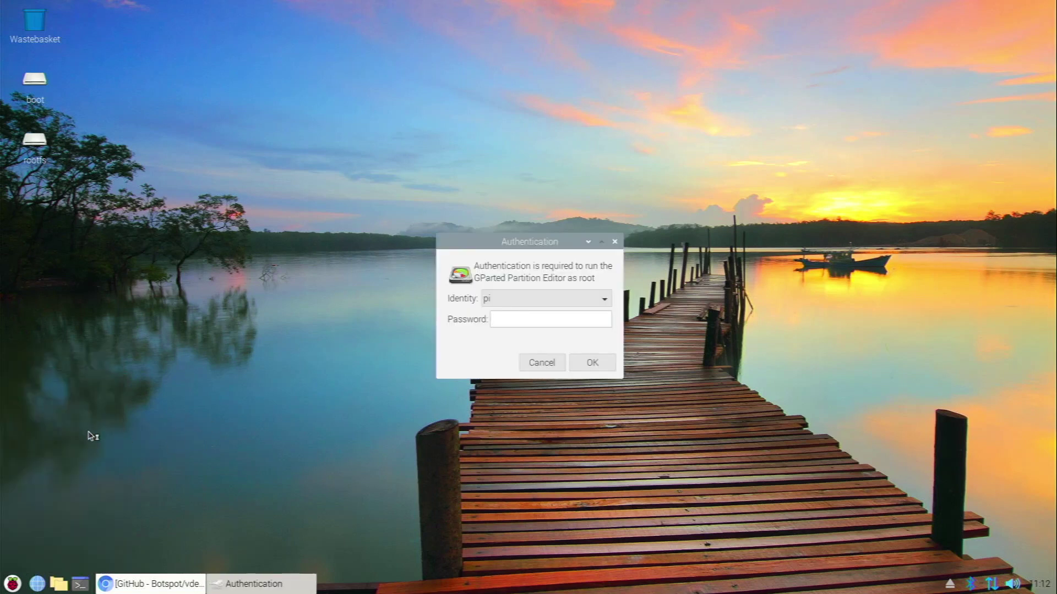
# Authenticate GParted with the root password and display /dev/sdb with its boot and rootfs partitions.
pyautogui.write('raspberry')
pyautogui.press('Return')
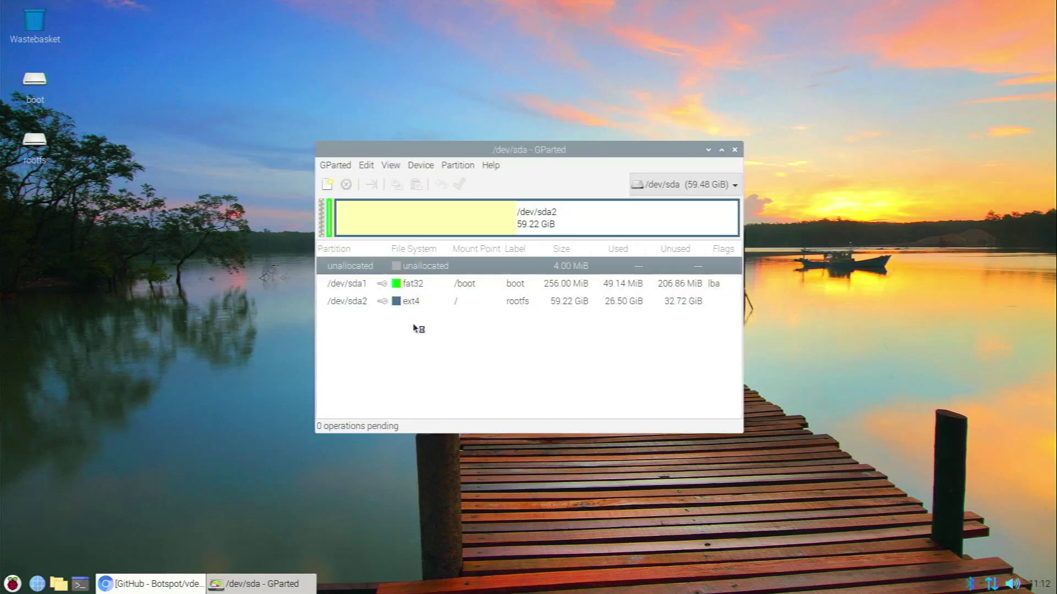
pyautogui.click(670, 192)
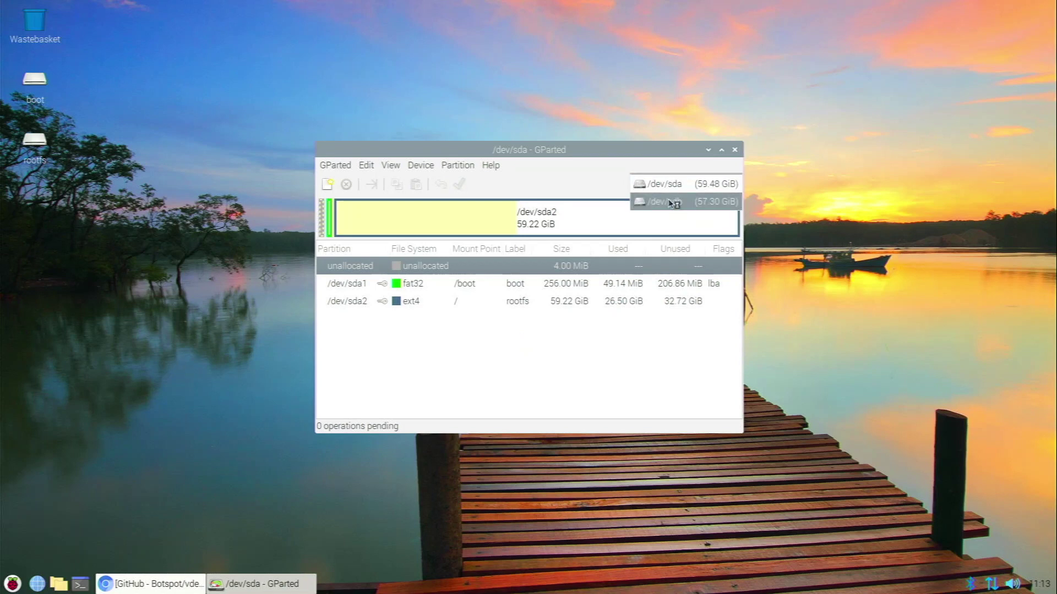
pyautogui.click(671, 202)
pyautogui.click(590, 216)
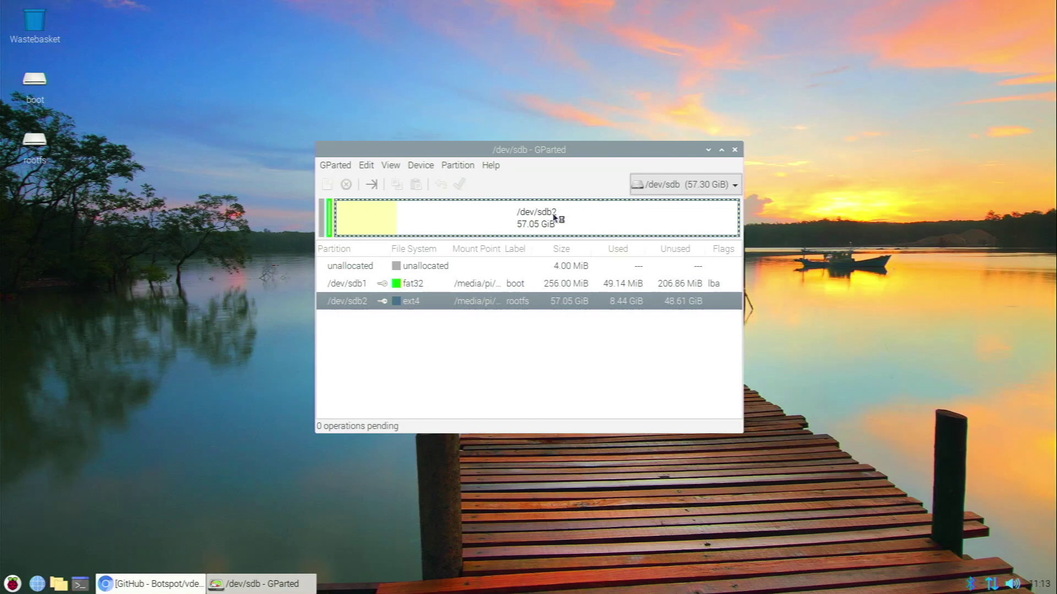
pyautogui.moveTo(554, 153); pyautogui.dragTo(416, 144)
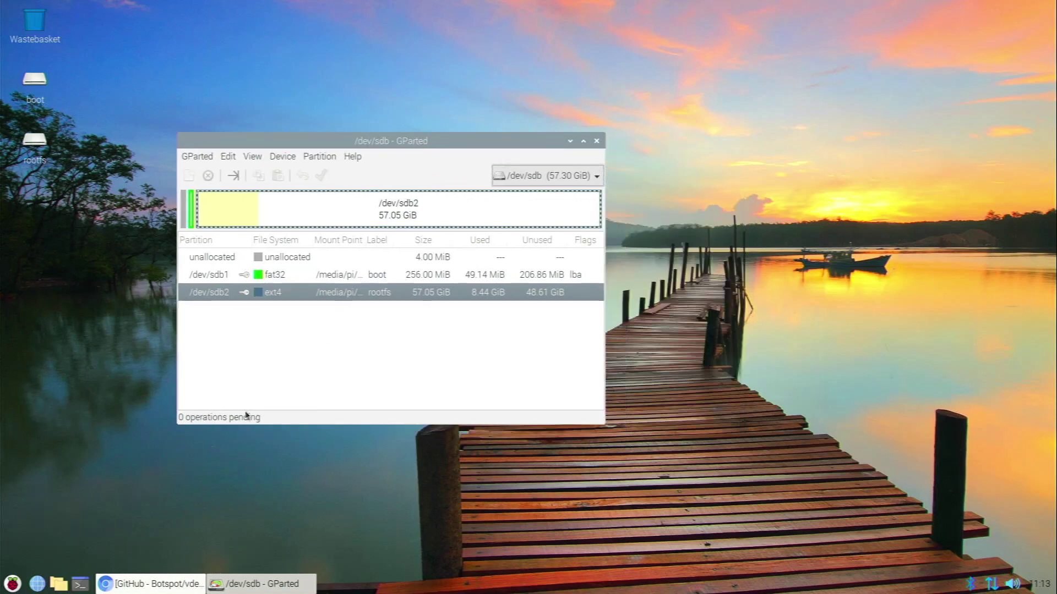
pyautogui.click(81, 584)
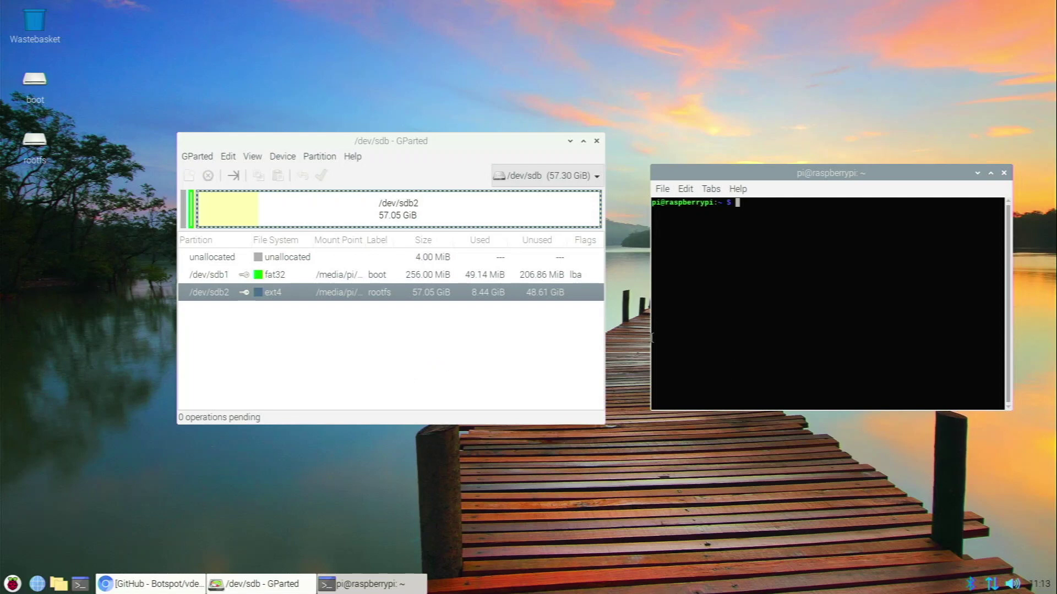
# Run vdesktop on the USB drive's /dev/sdb2 partition and close GParted.
pyautogui.write('vdesktop')
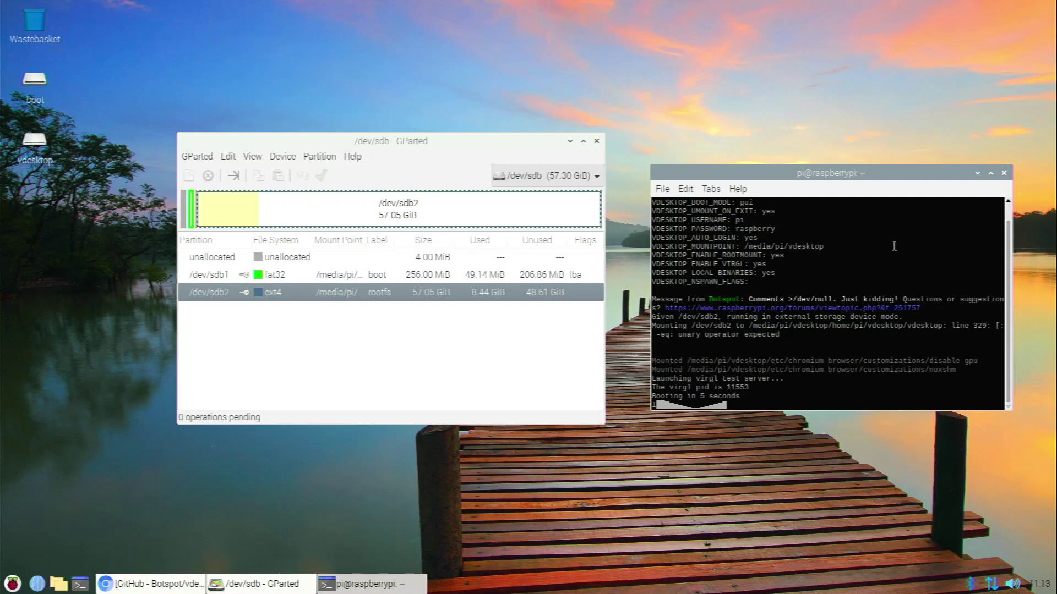
pyautogui.click(597, 141)
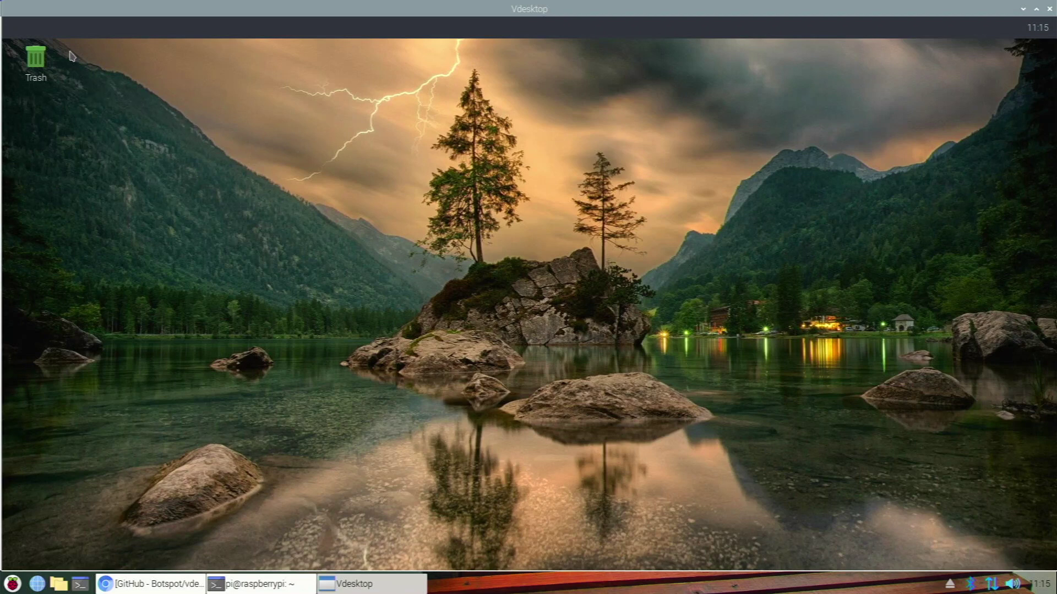
# Open the guest's Desktop Preferences and browse for a wallpaper picture in the Pictures folder.
pyautogui.click(21, 31)
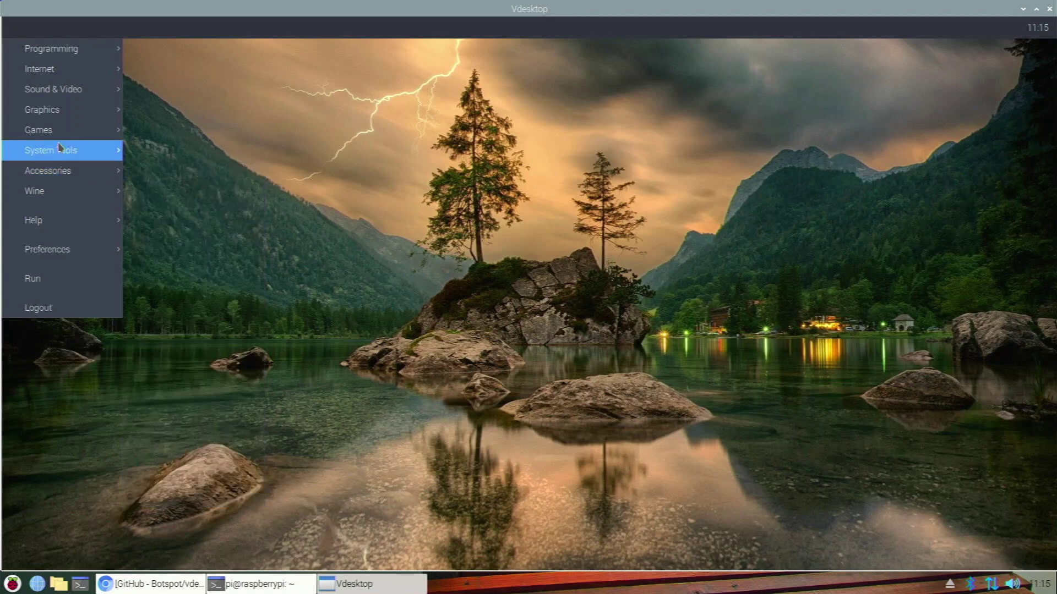
pyautogui.moveTo(84, 128)
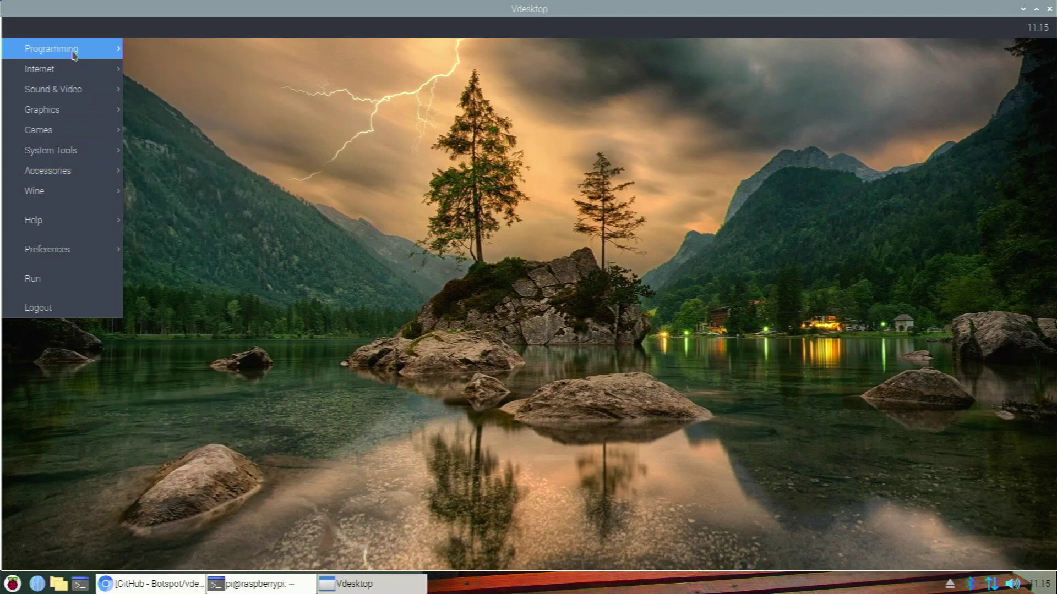
pyautogui.click(416, 195)
pyautogui.rightClick(413, 379)
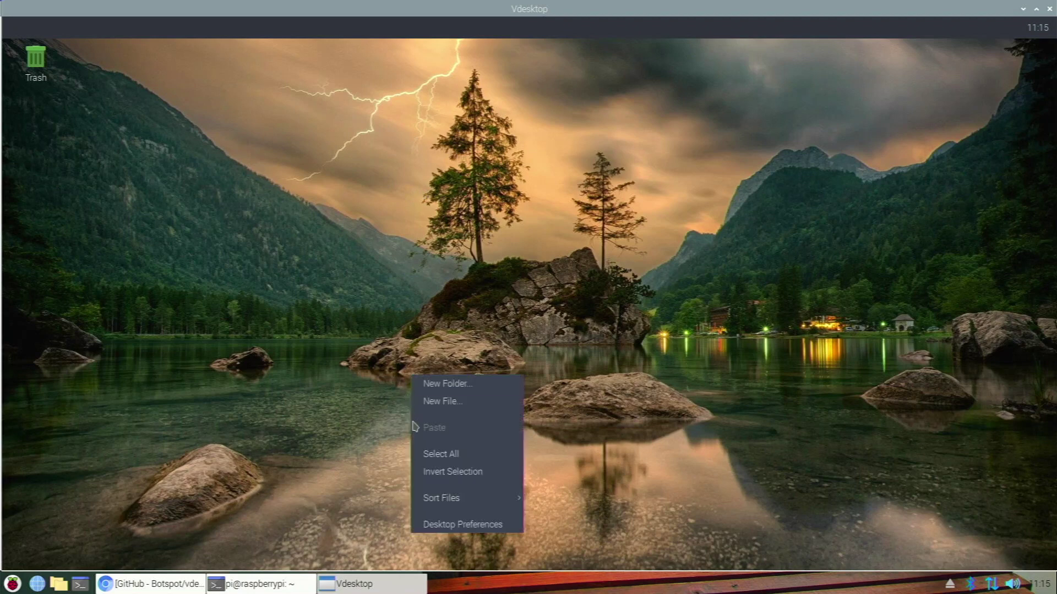
pyautogui.click(434, 525)
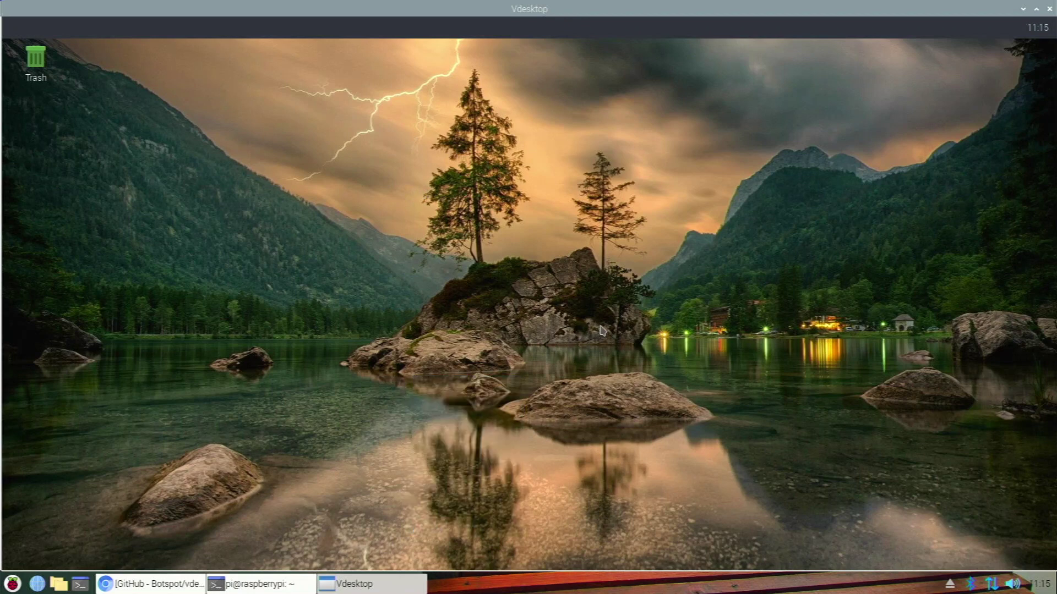
pyautogui.click(594, 288)
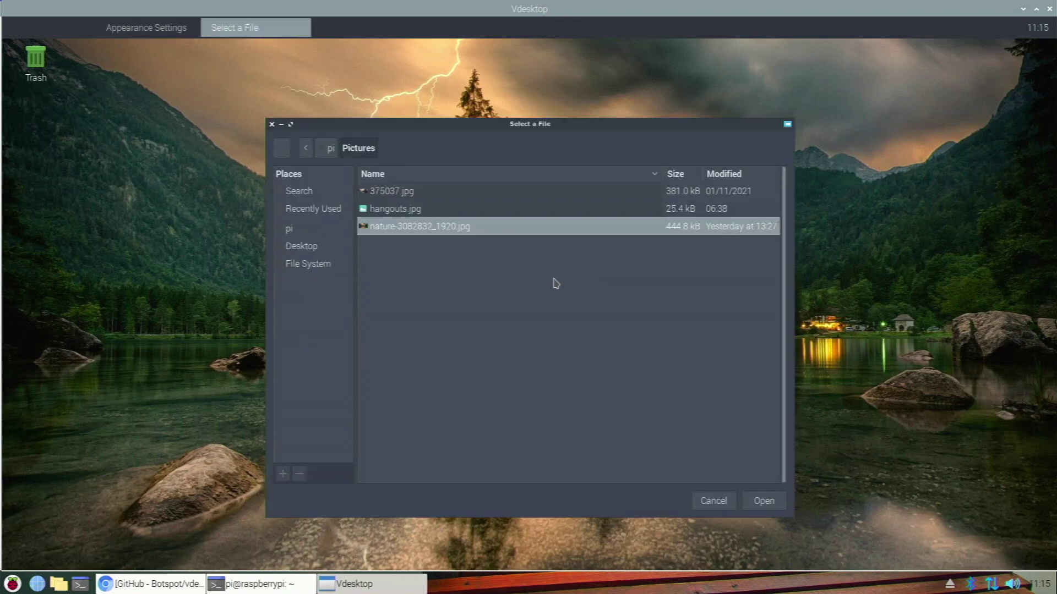
# Apply 375037.jpg as the guest wallpaper, then close the Vdesktop guest window.
pyautogui.doubleClick(486, 192)
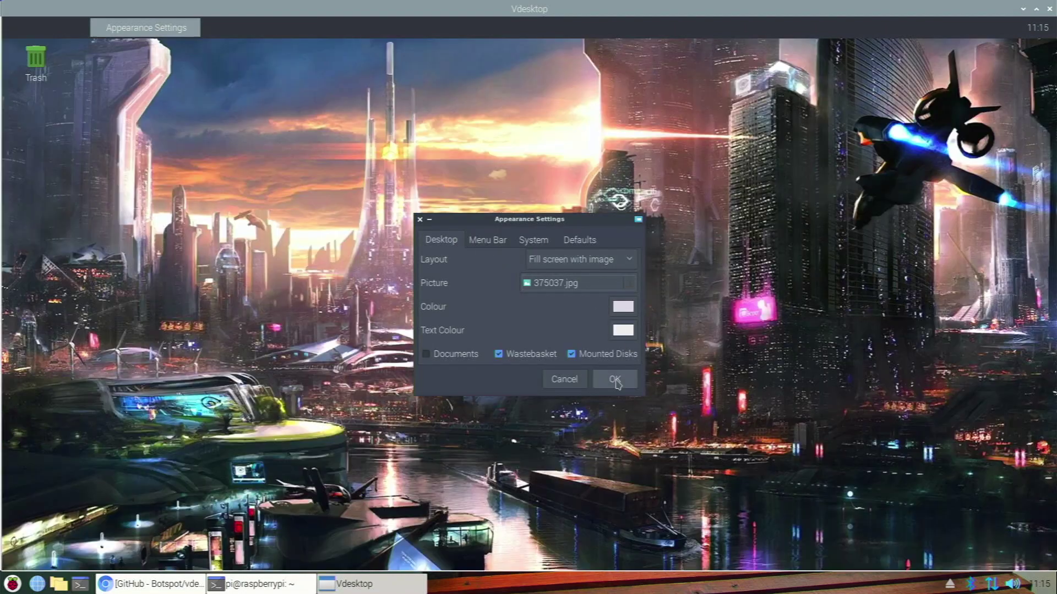
pyautogui.click(614, 380)
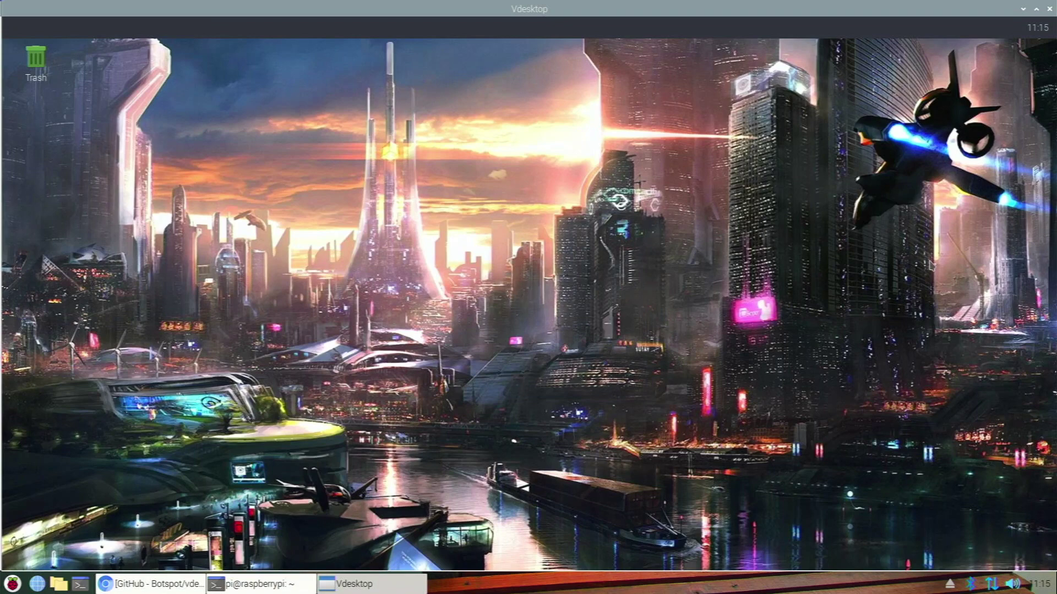
pyautogui.click(1023, 9)
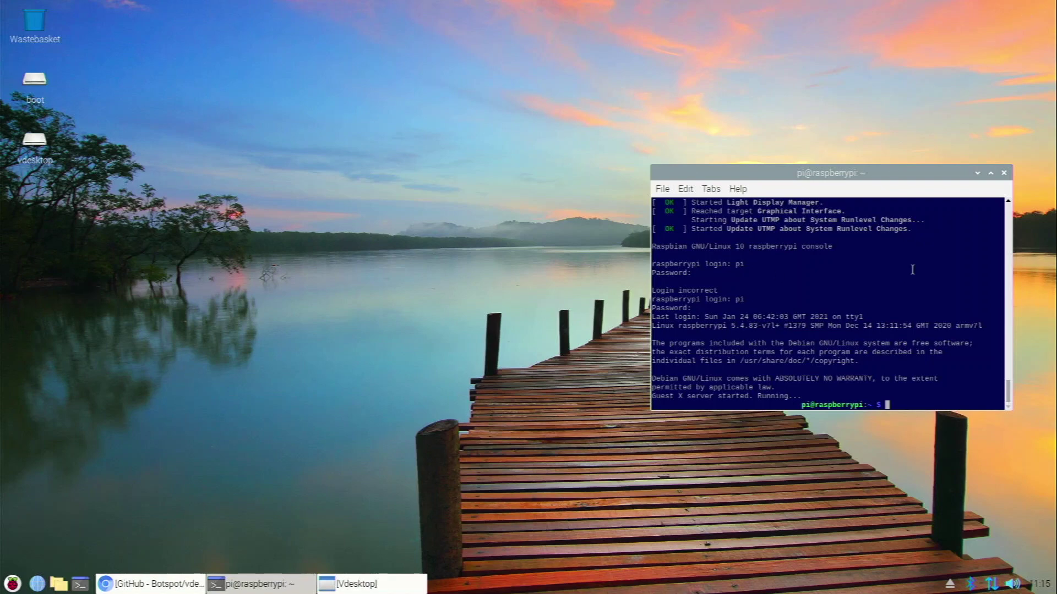
pyautogui.click(364, 584)
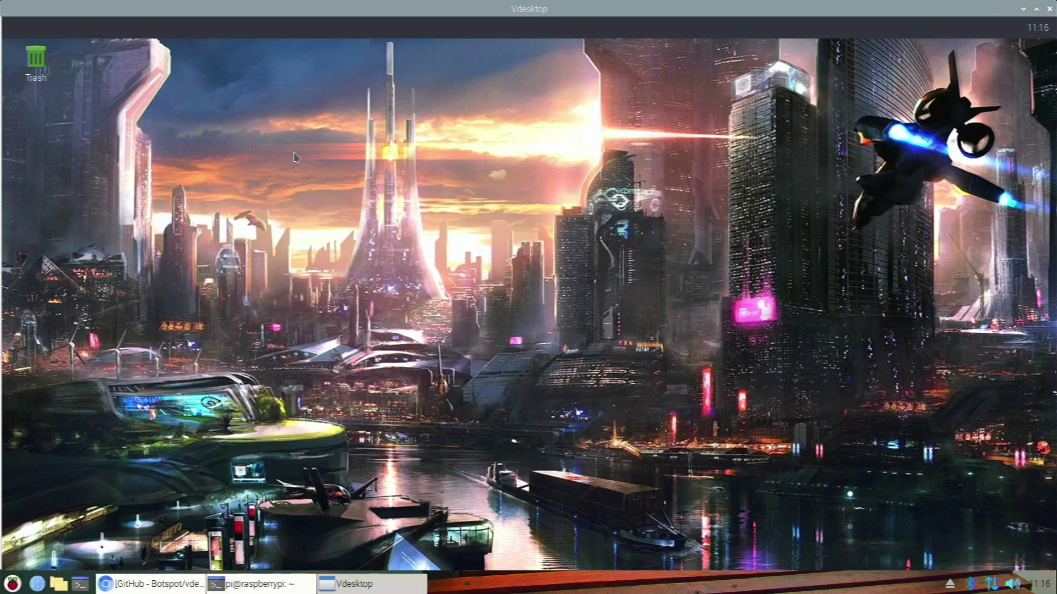
pyautogui.click(14, 32)
pyautogui.click(15, 31)
pyautogui.click(1049, 9)
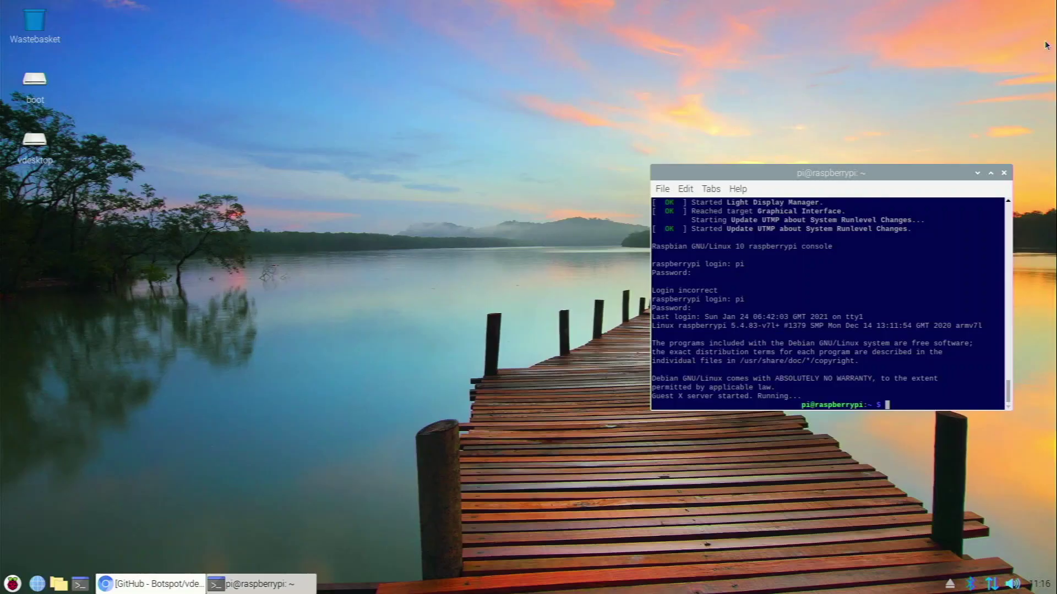
# Close the pi@raspberrypi LXTerminal window to return to Chromium.
pyautogui.click(1005, 173)
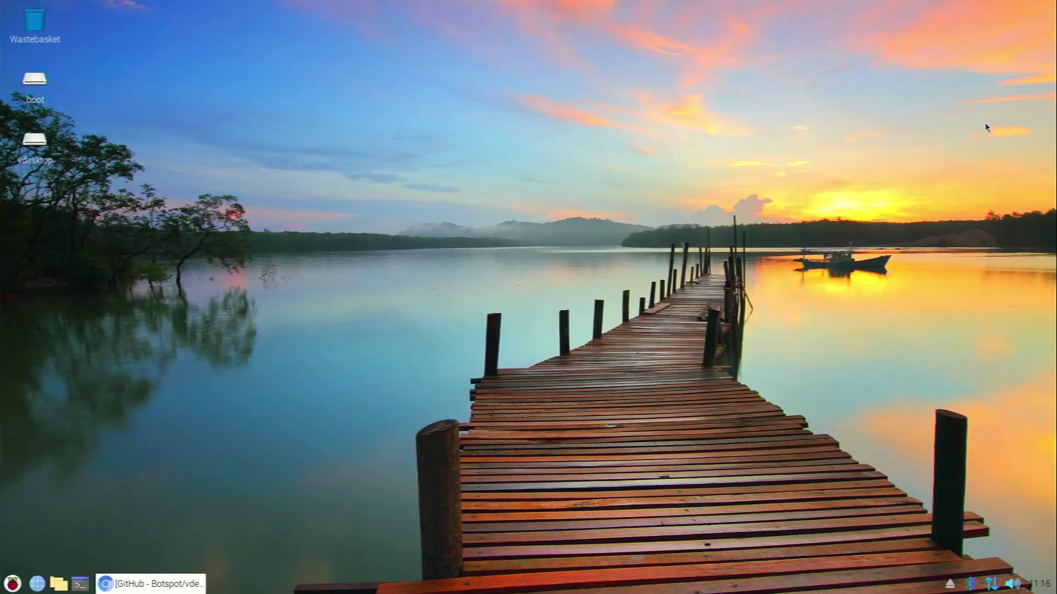
pyautogui.moveTo(124, 200); pyautogui.dragTo(1, 73)
# Restore Chromium and scroll through the vdesktop README's git clone download, run and usage sections.
pyautogui.click(110, 583)
pyautogui.scroll(-5, 399, 379)
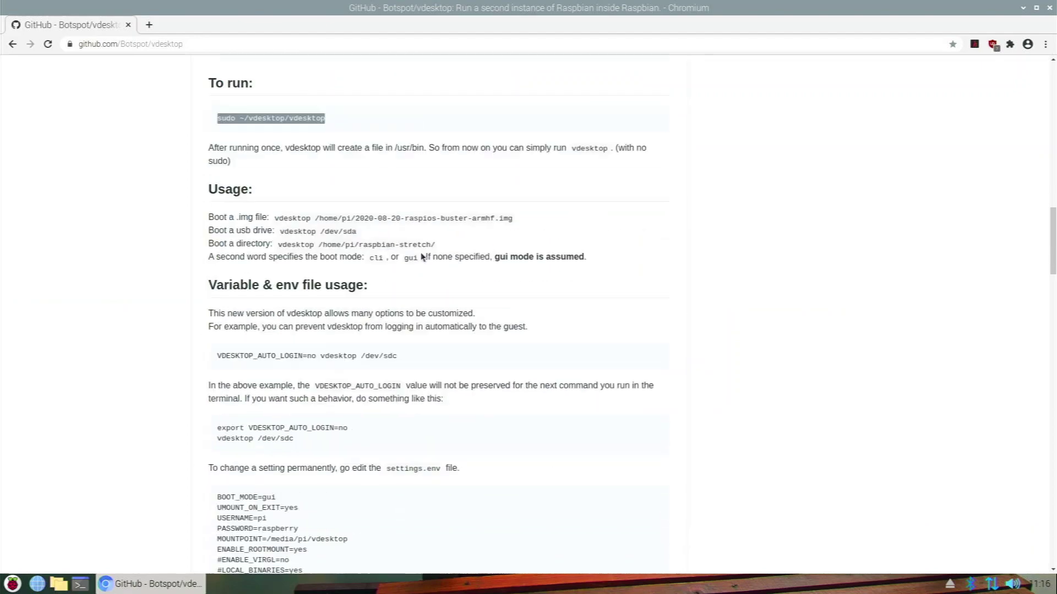
pyautogui.scroll(9, 422, 275)
pyautogui.scroll(12, 413, 273)
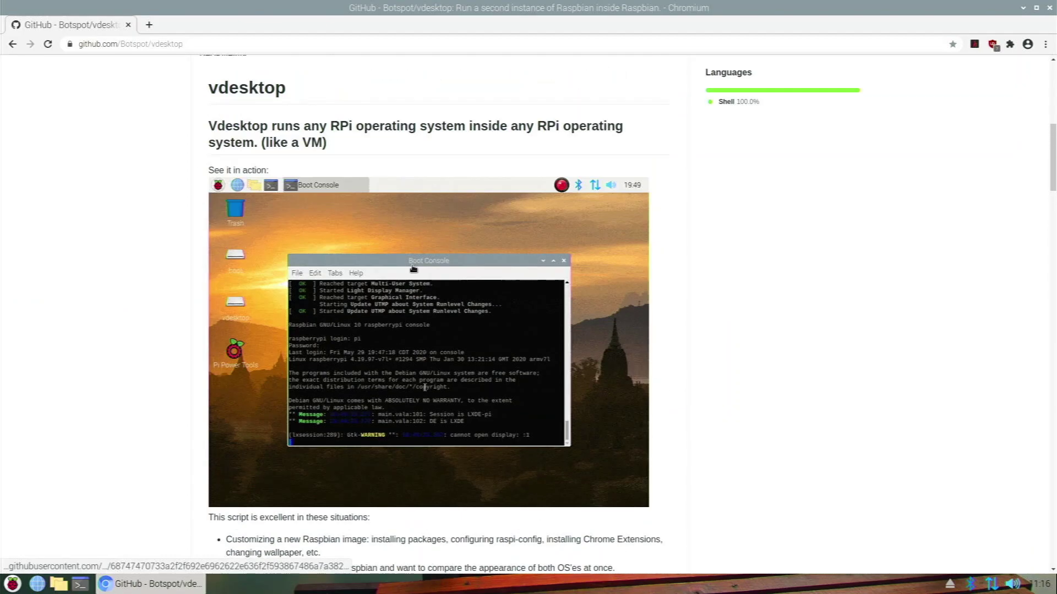
pyautogui.scroll(-5, 404, 270)
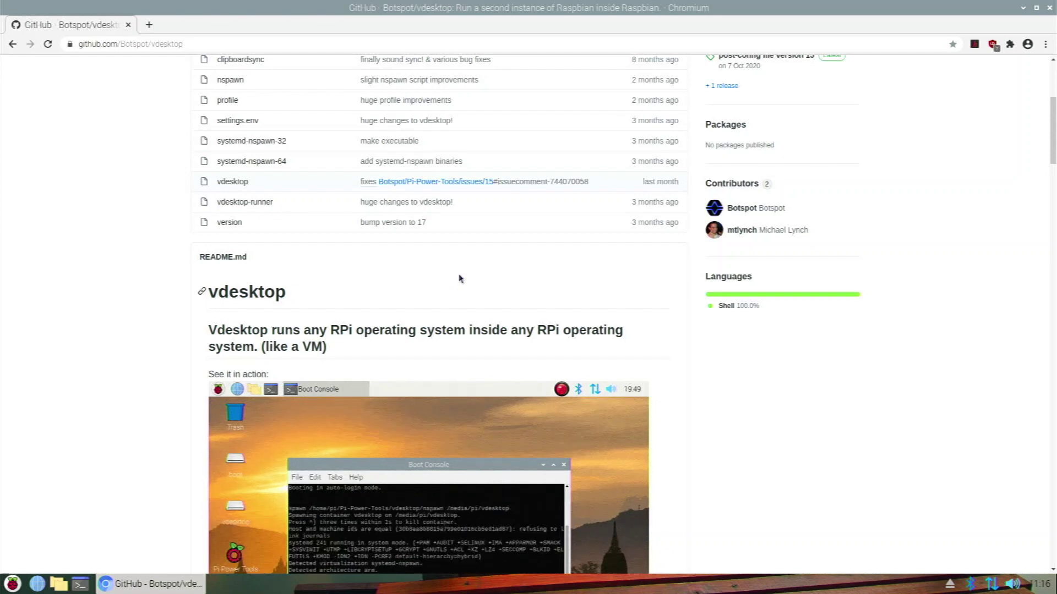
pyautogui.scroll(-1, 450, 278)
pyautogui.scroll(-13, 451, 281)
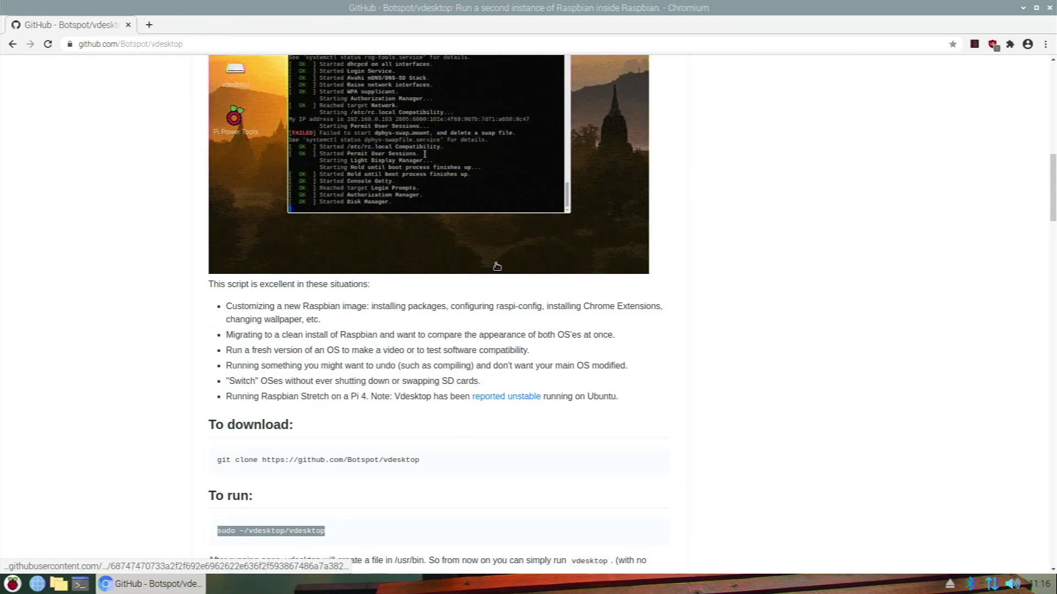
pyautogui.scroll(-6, 490, 300)
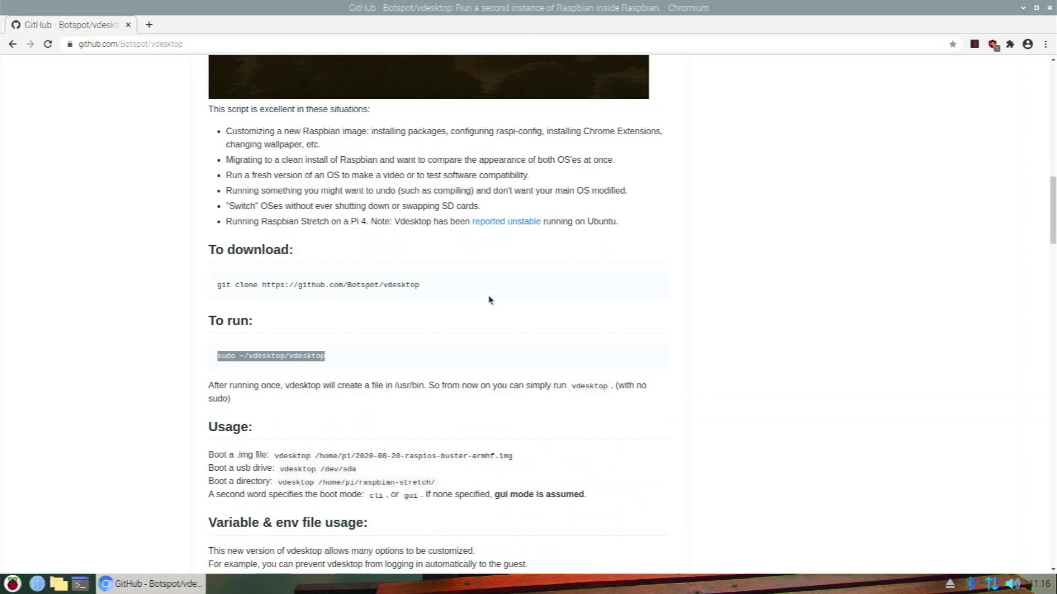
pyautogui.scroll(8, 492, 307)
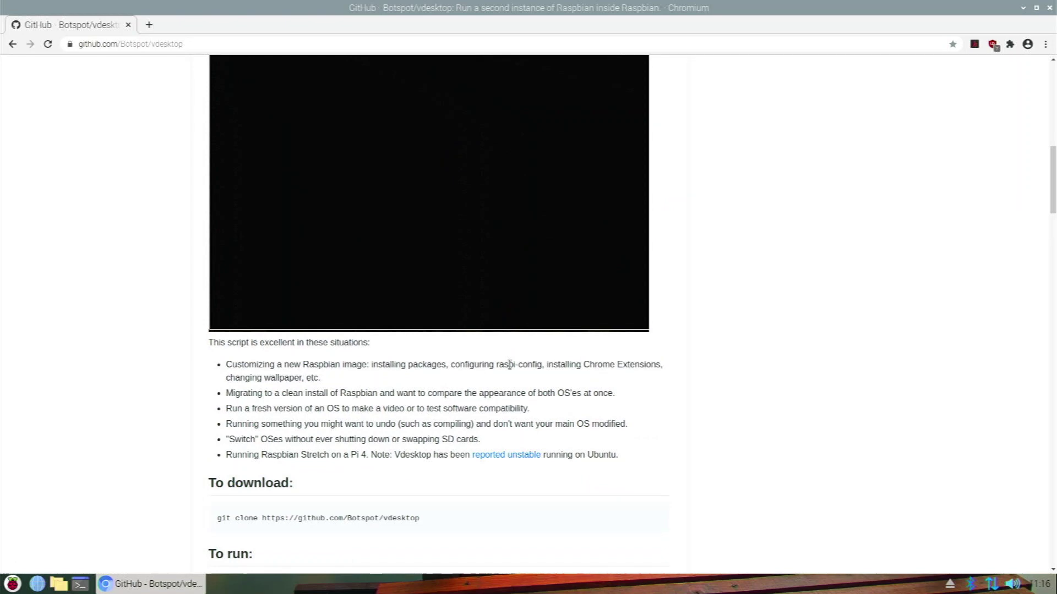
pyautogui.scroll(14, 520, 355)
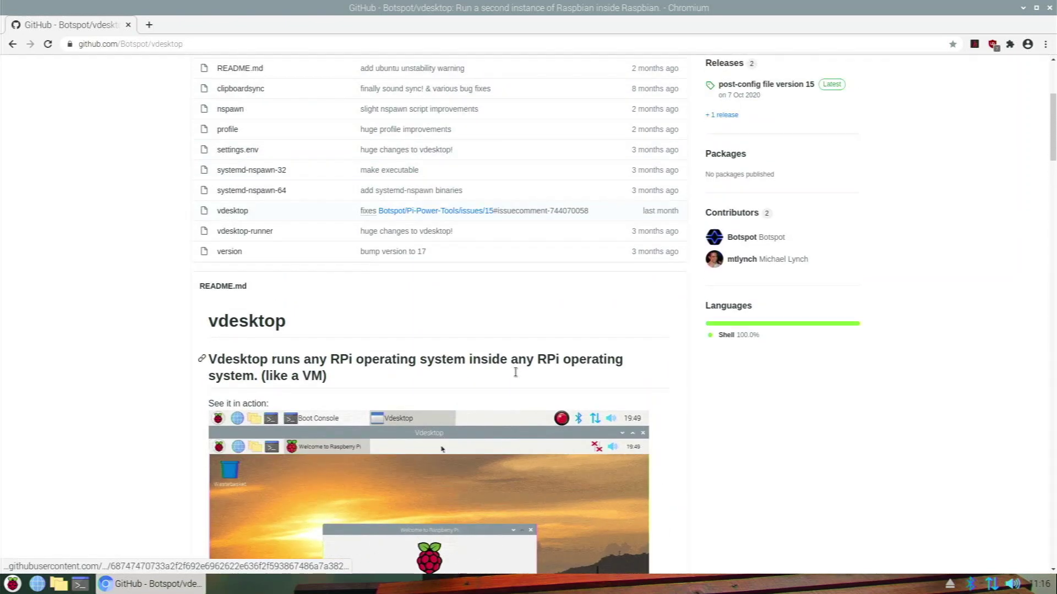
pyautogui.scroll(-7, 506, 367)
pyautogui.scroll(-7, 505, 366)
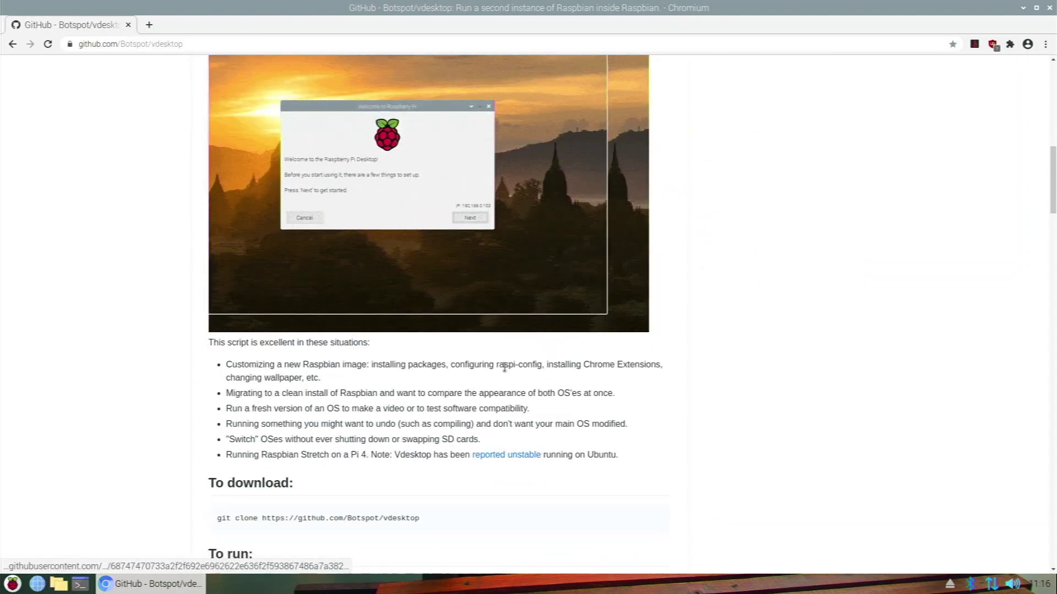
pyautogui.scroll(-9, 490, 368)
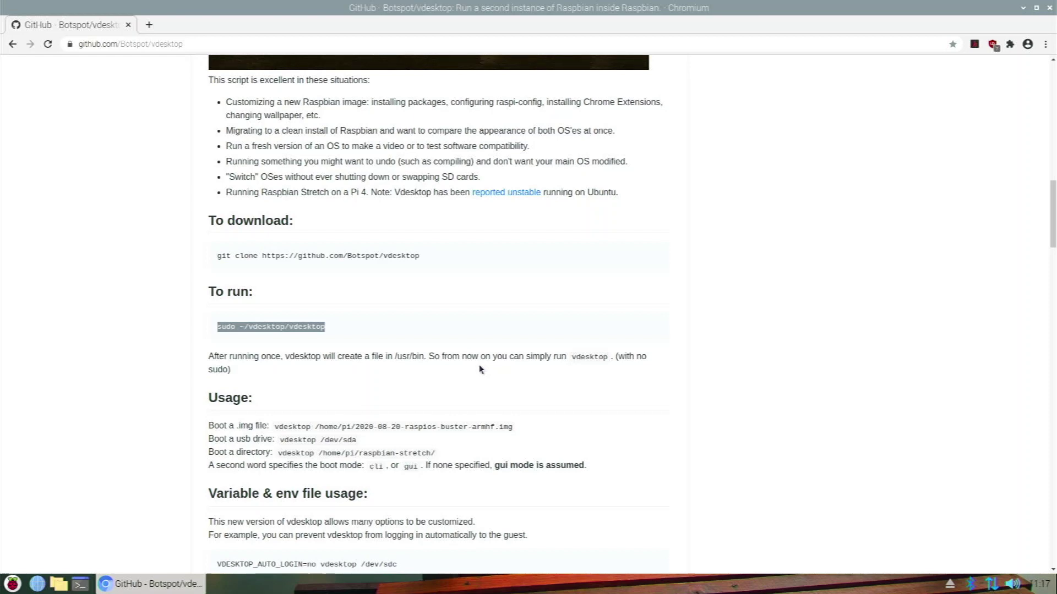
pyautogui.scroll(-6, 480, 369)
pyautogui.scroll(3, 480, 369)
pyautogui.scroll(2, 480, 370)
pyautogui.scroll(6, 480, 368)
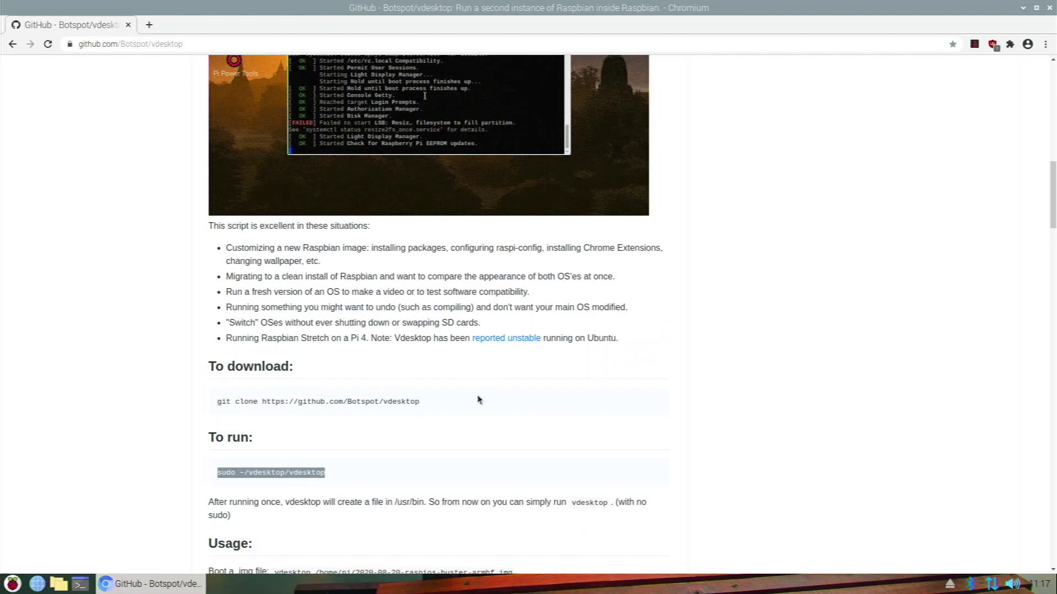